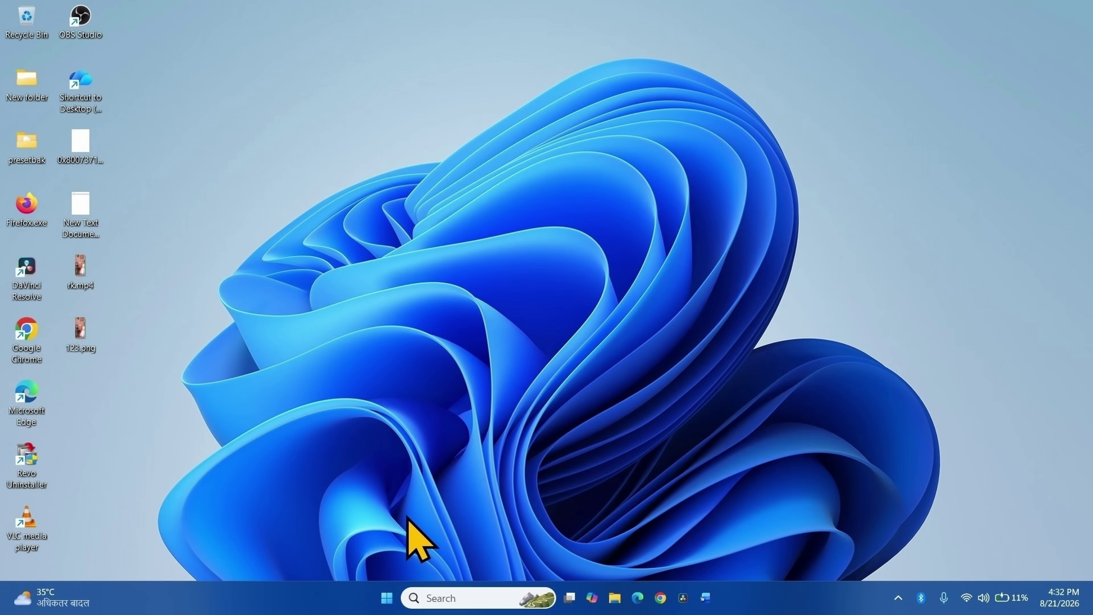
# - Search Windows for "registry" and open the Registry Editor
pyautogui.click(448, 597)
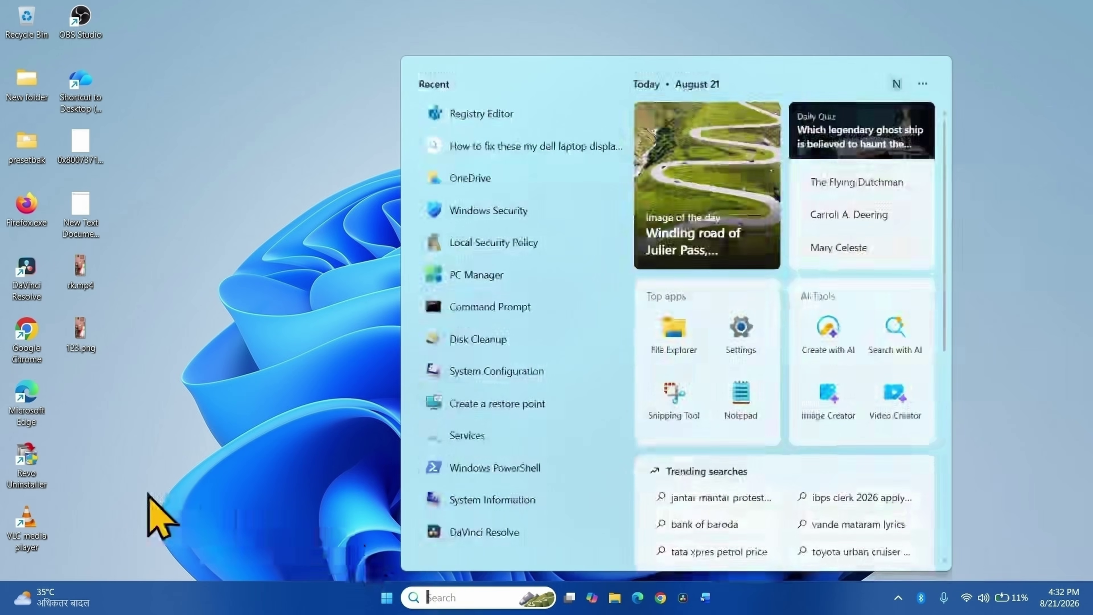
pyautogui.write('registry')
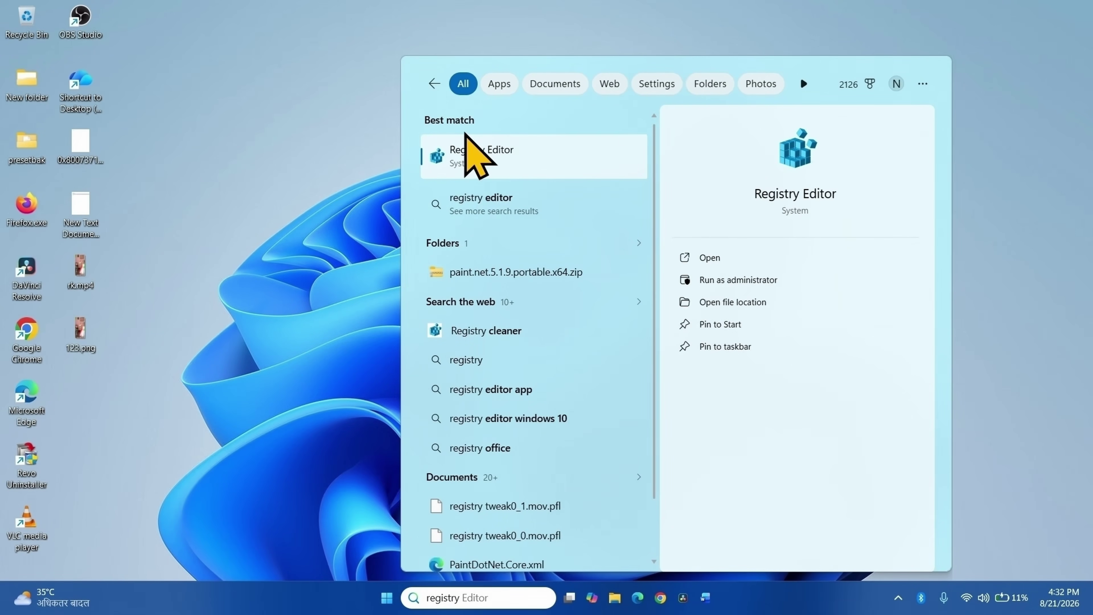
pyautogui.click(490, 162)
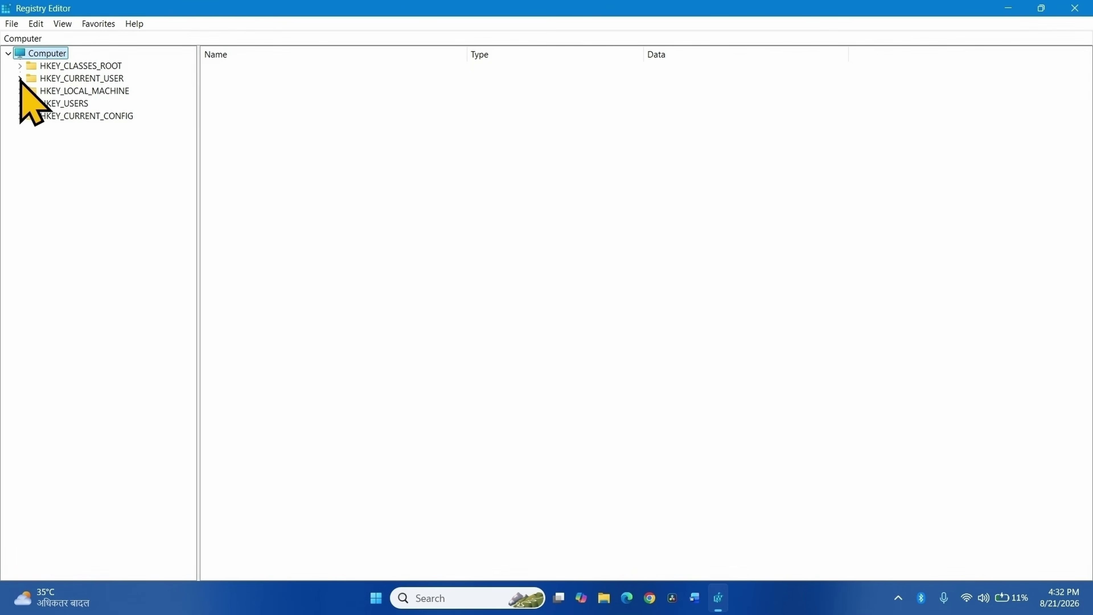
# - Navigate to the registry key HKEY_LOCAL_MACHINE\SYSTEM\CurrentControlSet\Control\CI\Config
pyautogui.doubleClick(67, 91)
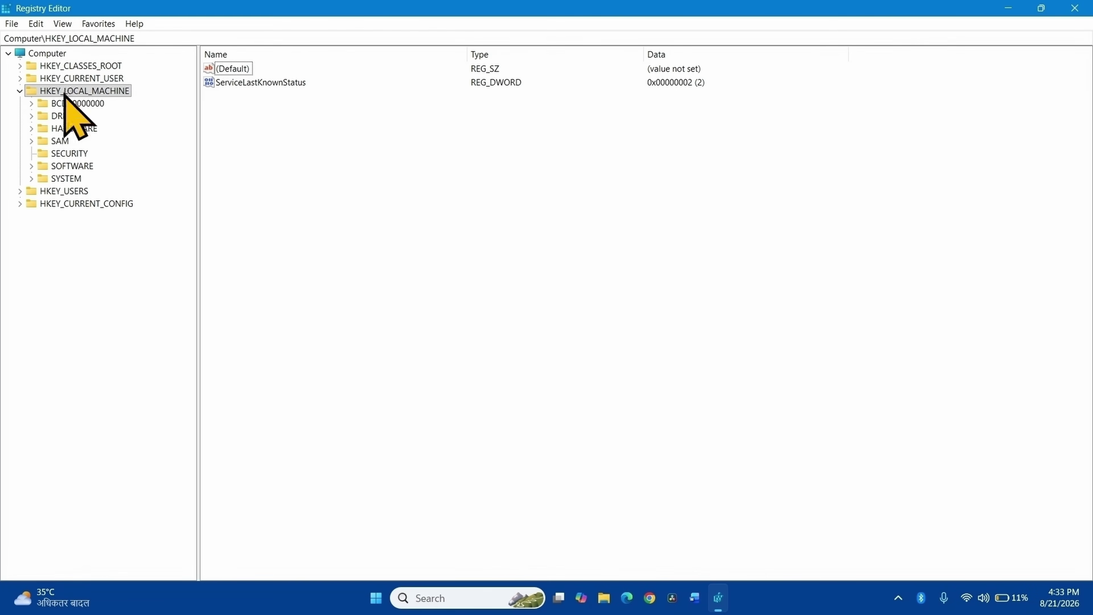
pyautogui.click(67, 178)
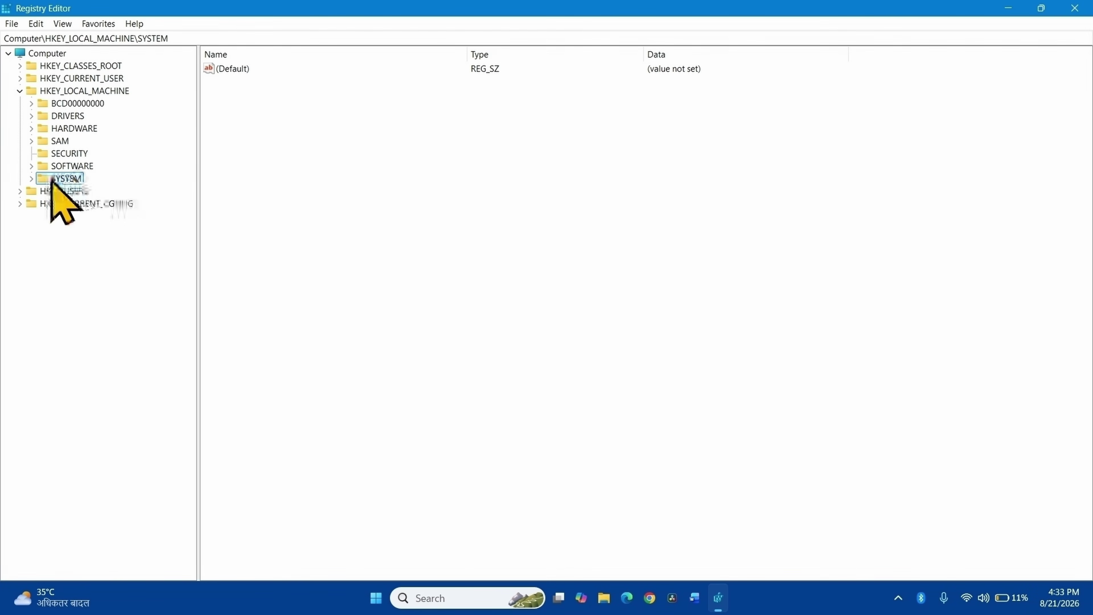
pyautogui.click(31, 178)
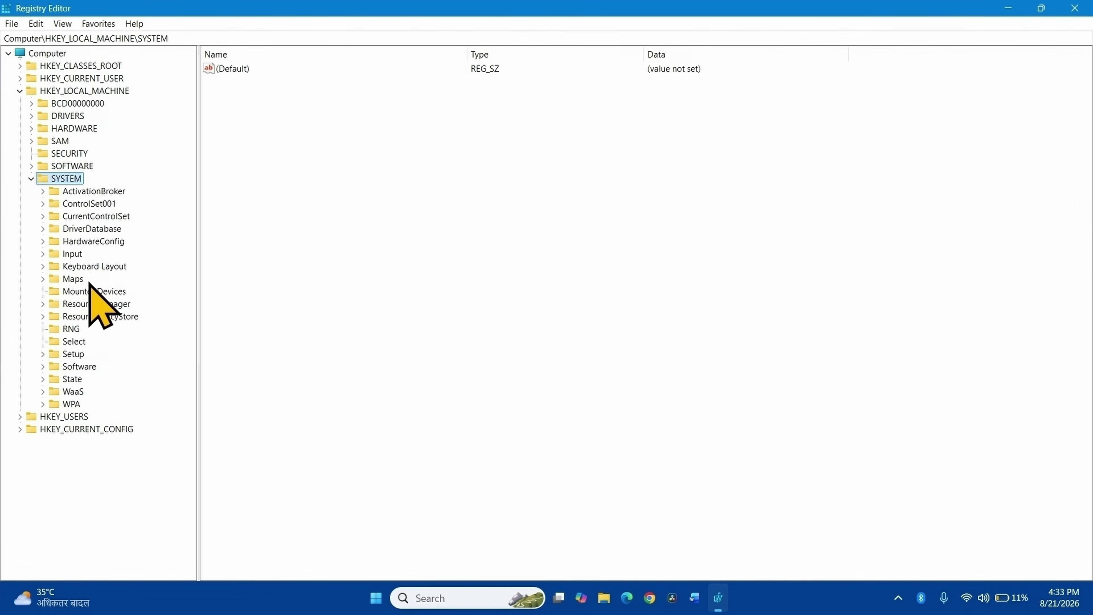
pyautogui.click(43, 217)
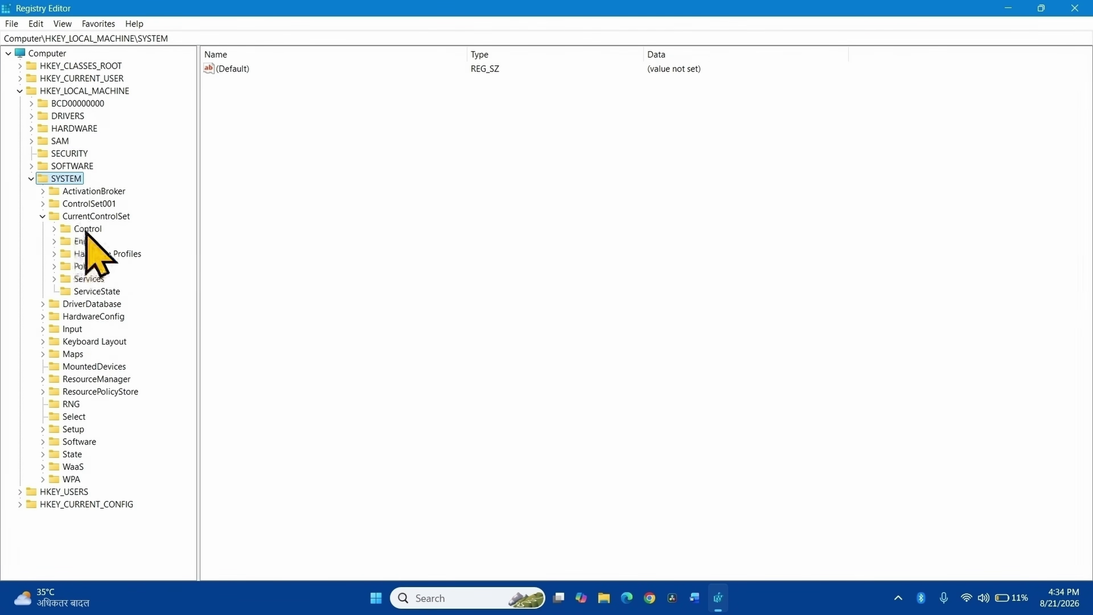
pyautogui.click(55, 229)
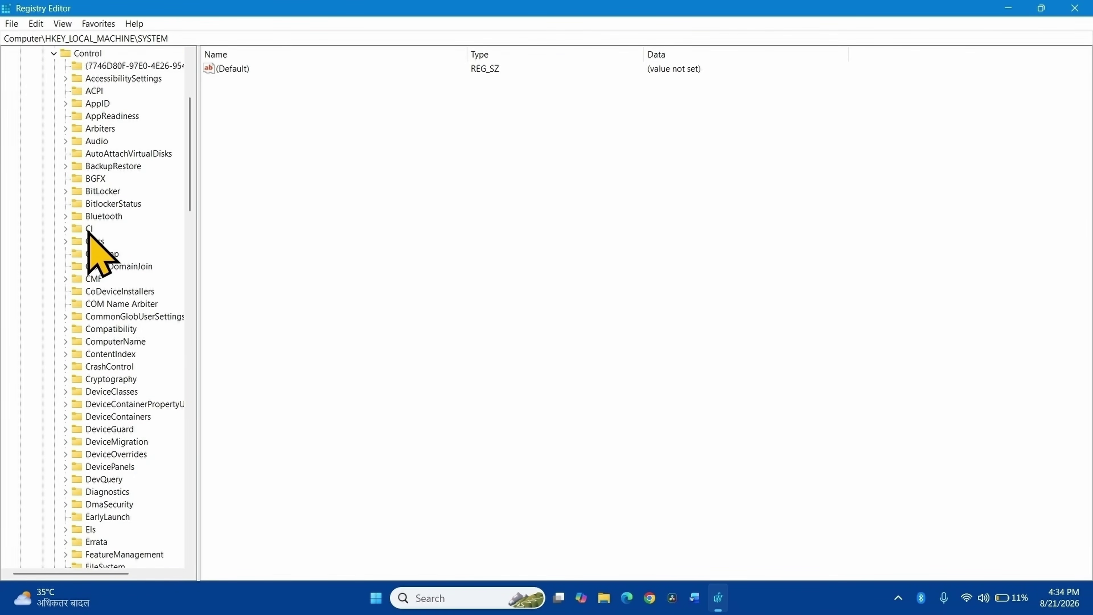
pyautogui.click(65, 228)
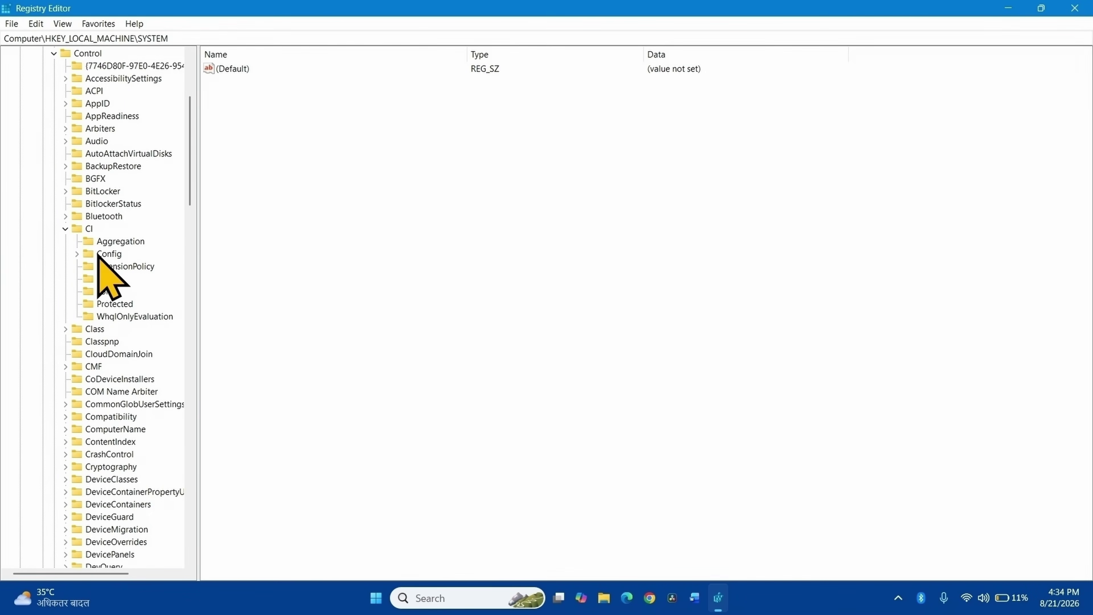
pyautogui.click(107, 254)
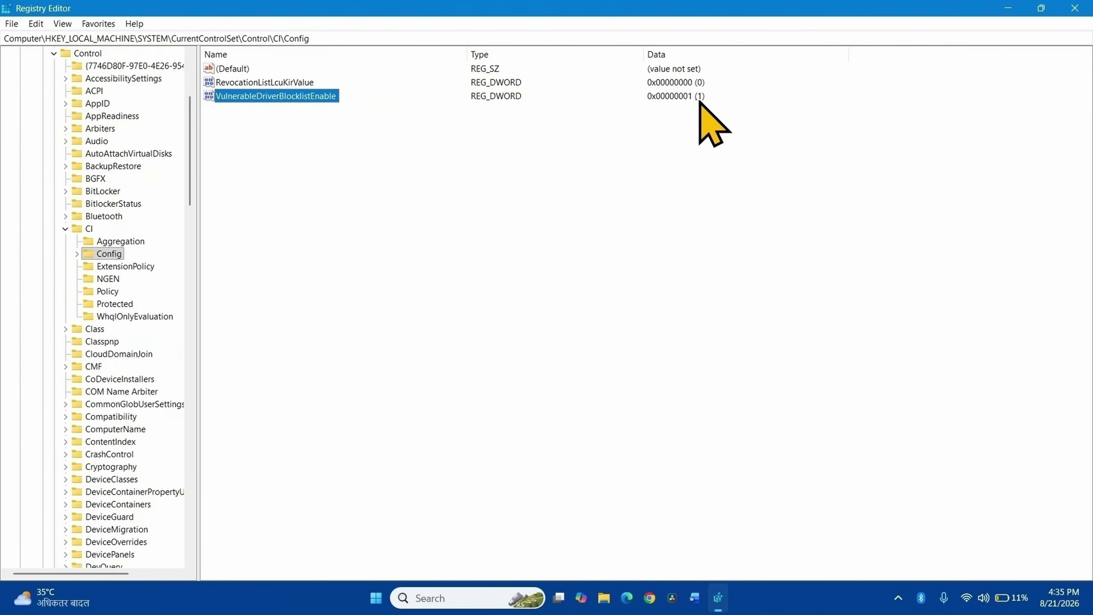
# - Set the value data of VulnerableDriverBlocklistEnable in the Config key to 0
pyautogui.rightClick(320, 97)
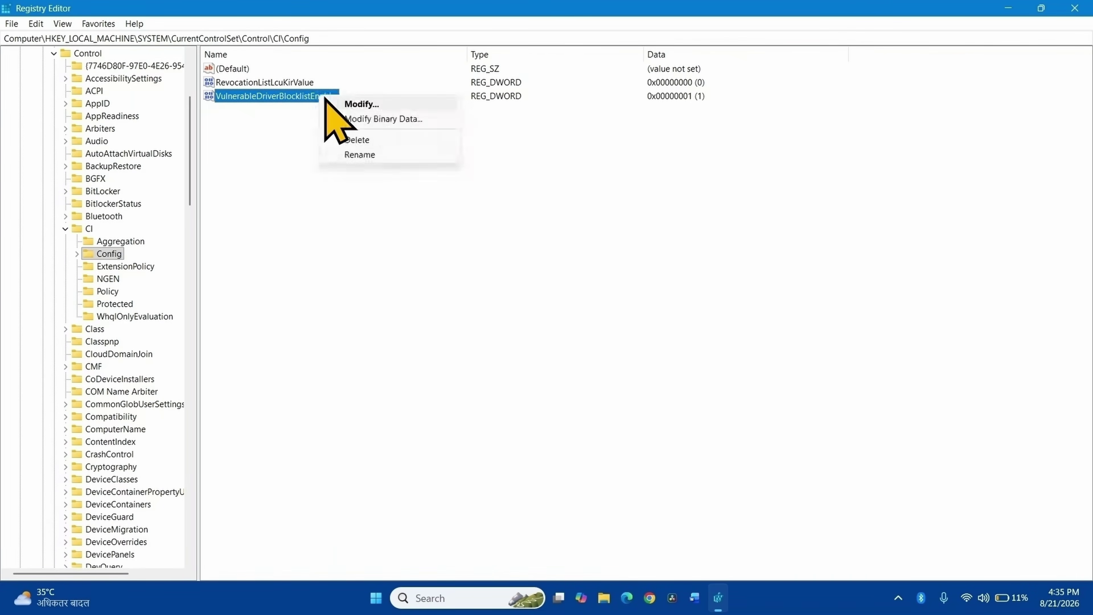
pyautogui.click(348, 105)
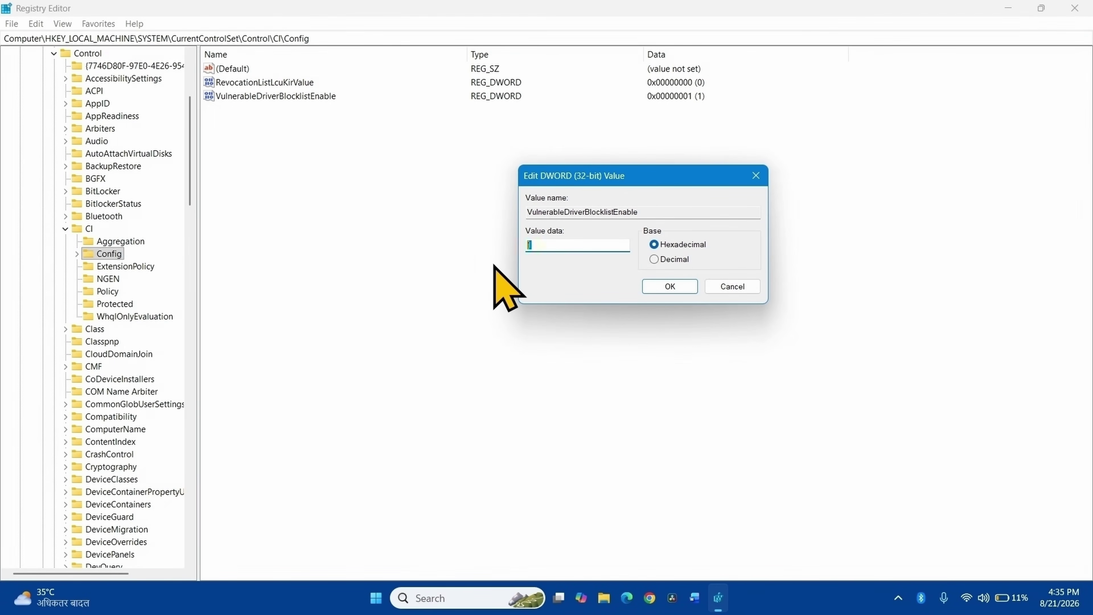
pyautogui.write('0')
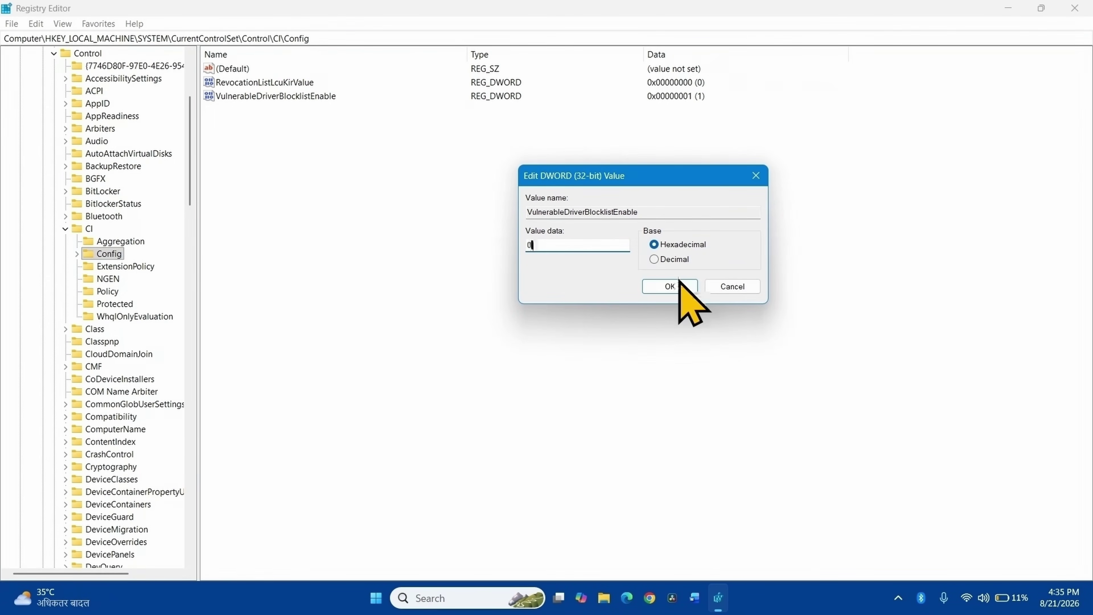
pyautogui.click(680, 294)
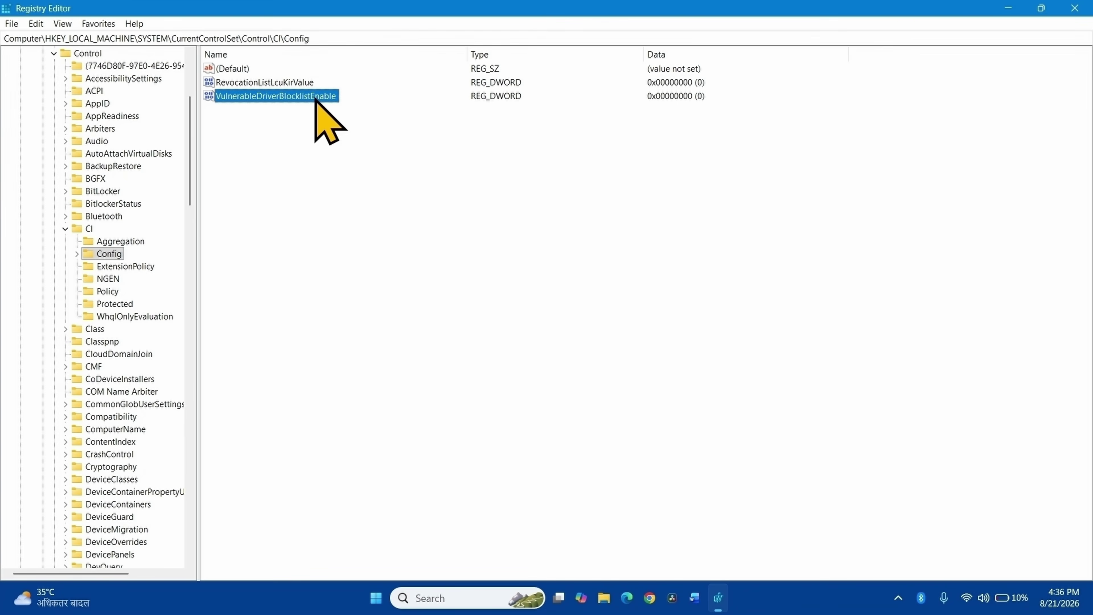
# - Create a new DWORD (32-bit) value in the Config key and delete that new value again
pyautogui.rightClick(433, 172)
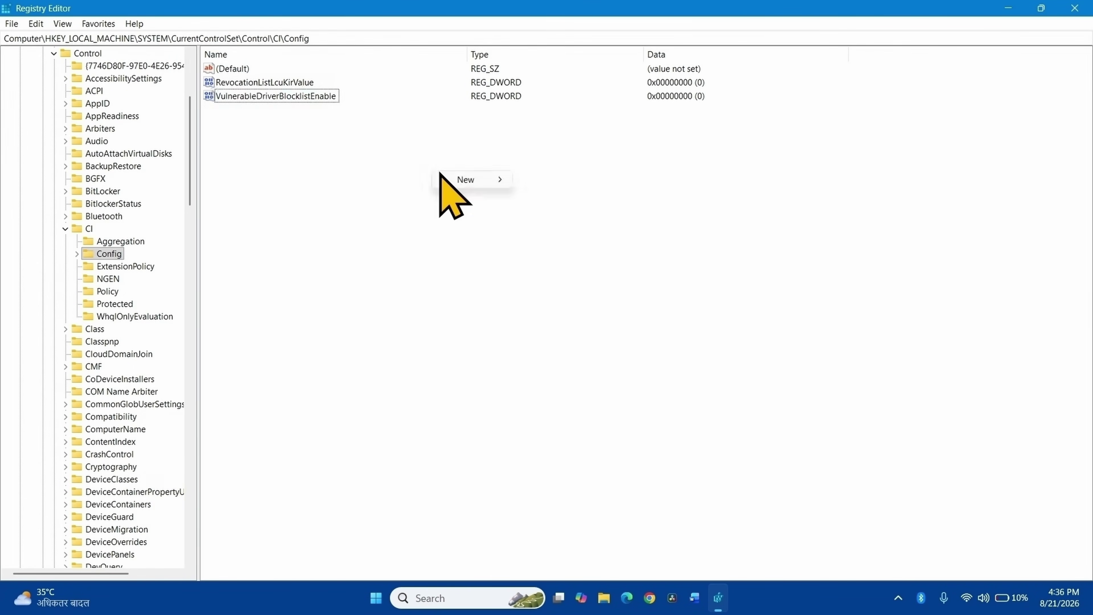
pyautogui.moveTo(465, 179)
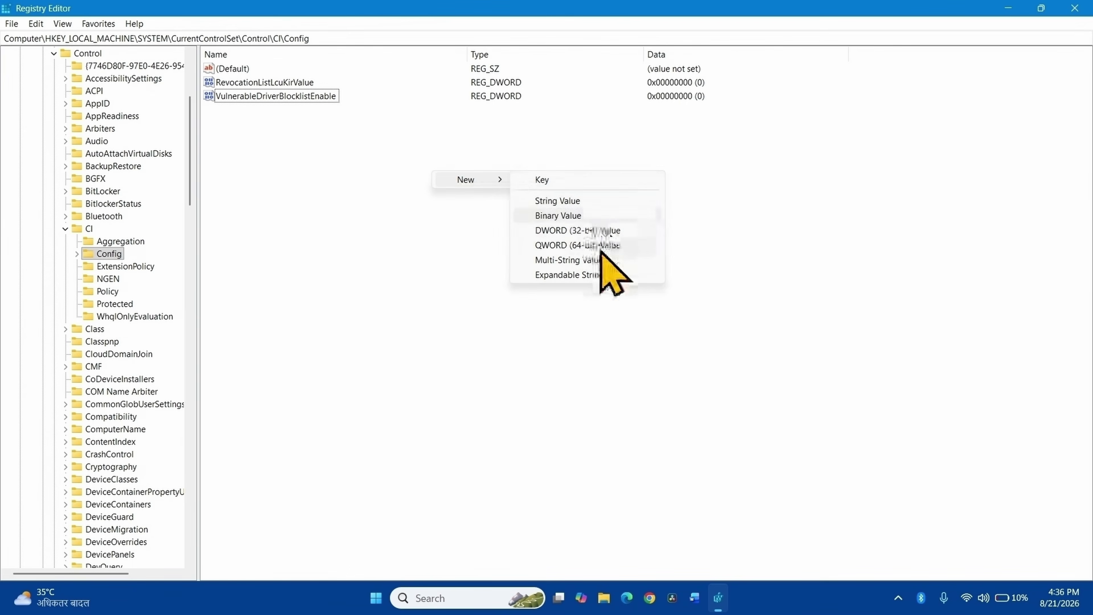
pyautogui.click(595, 230)
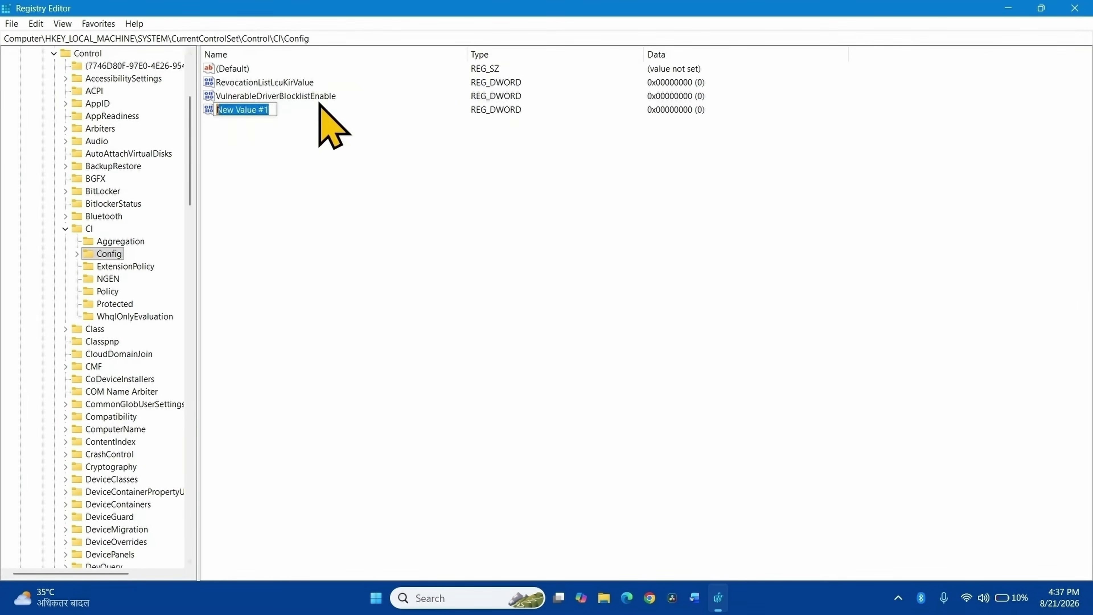
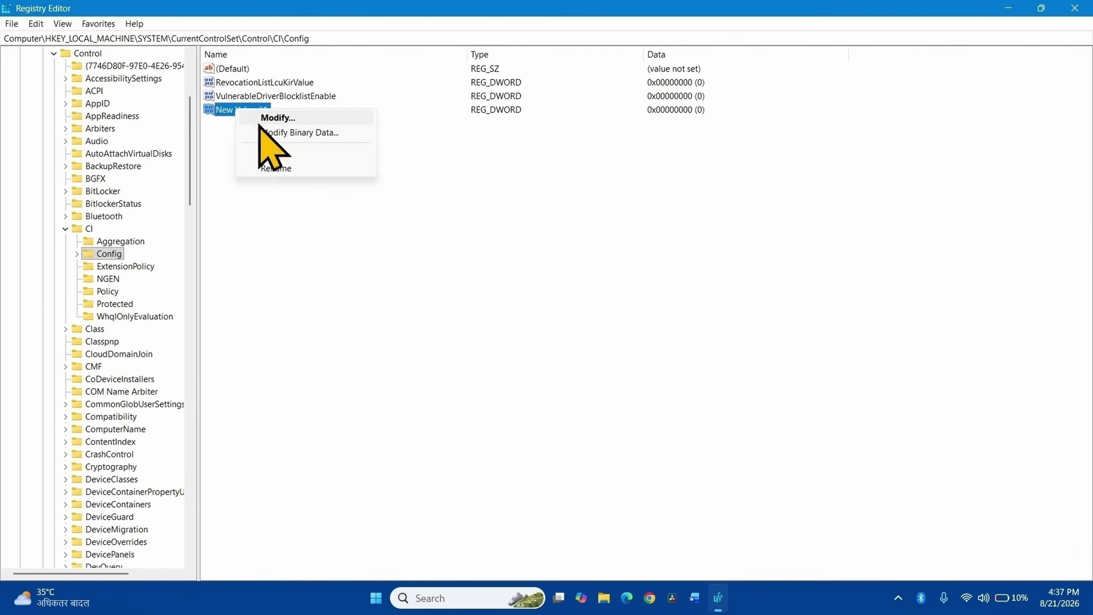
pyautogui.click(275, 154)
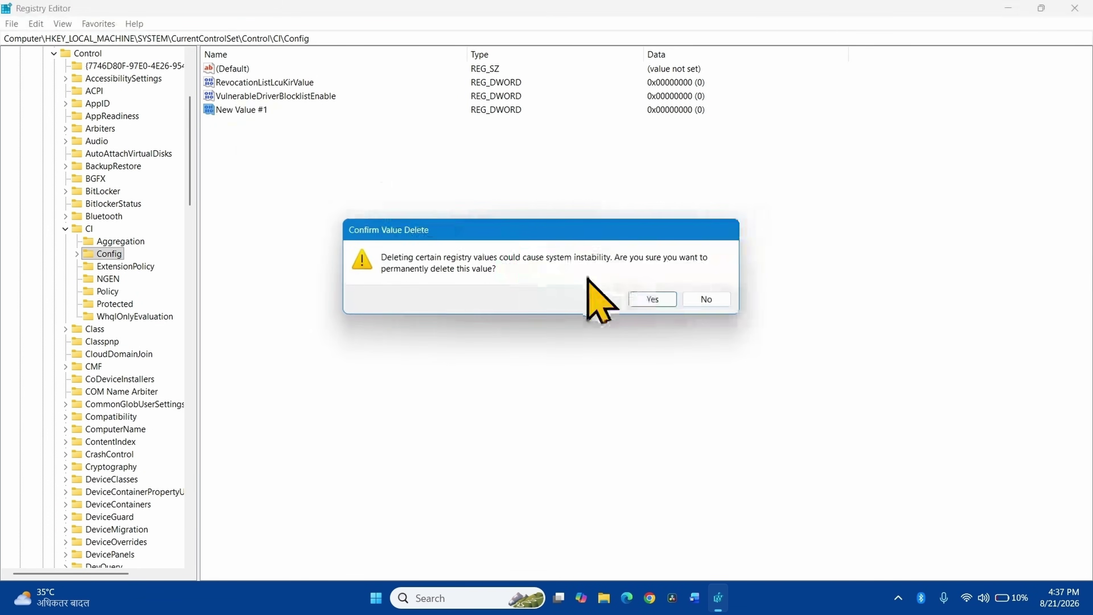
pyautogui.click(647, 297)
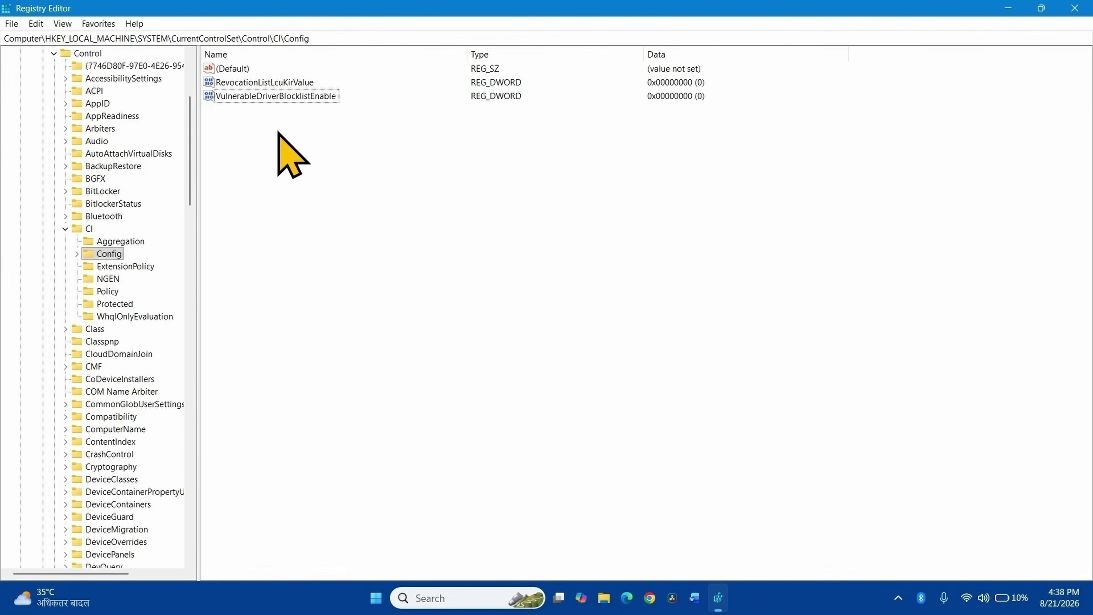
# - Close the Registry Editor and look at the computer's power options
pyautogui.click(1074, 8)
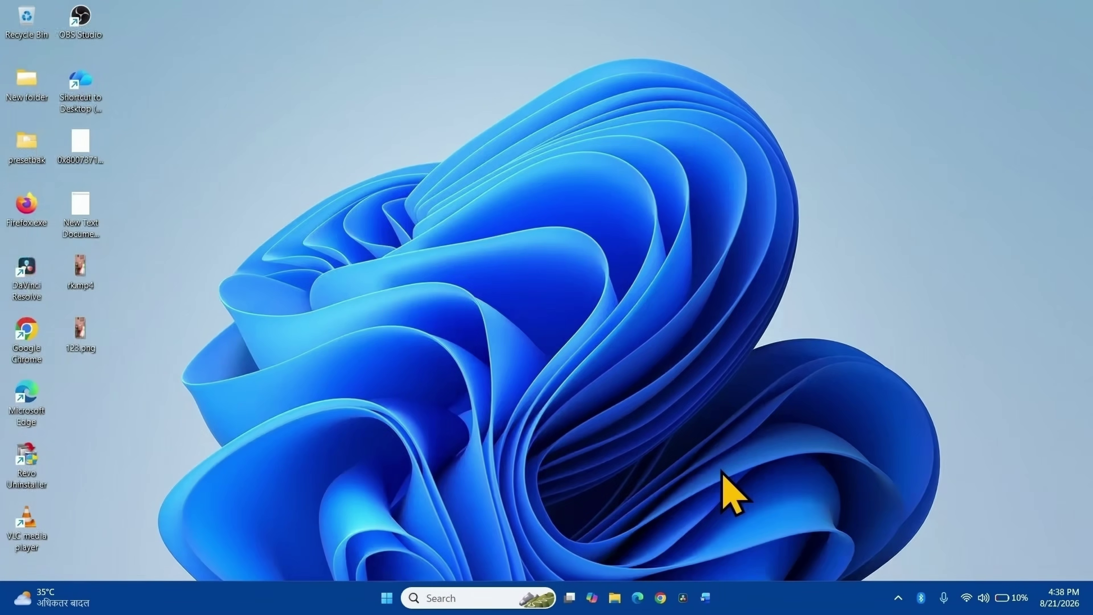
pyautogui.click(387, 599)
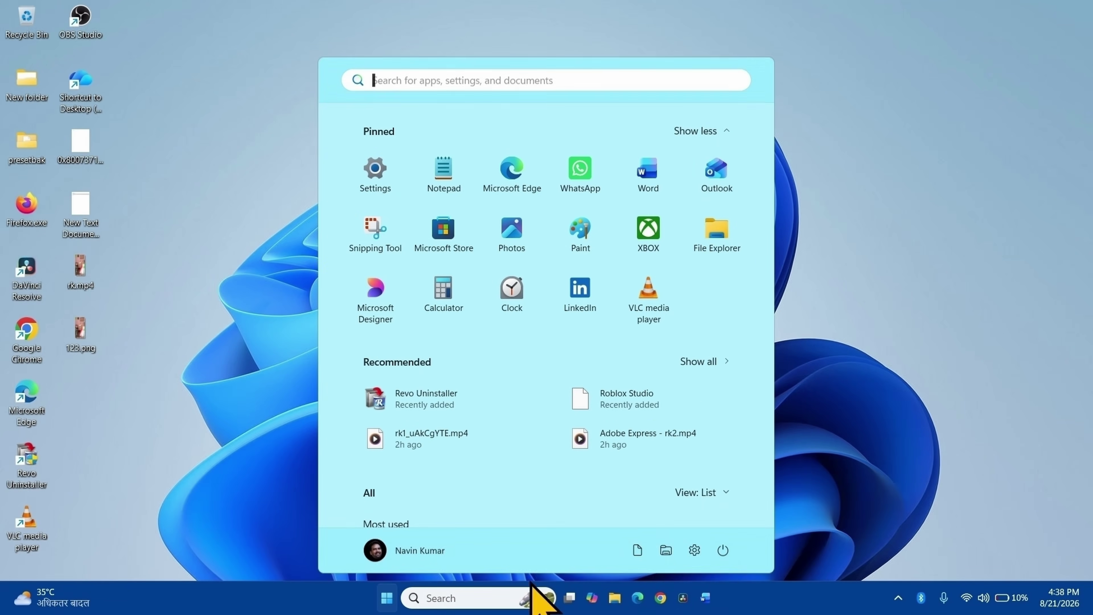
pyautogui.click(723, 549)
pyautogui.click(1063, 216)
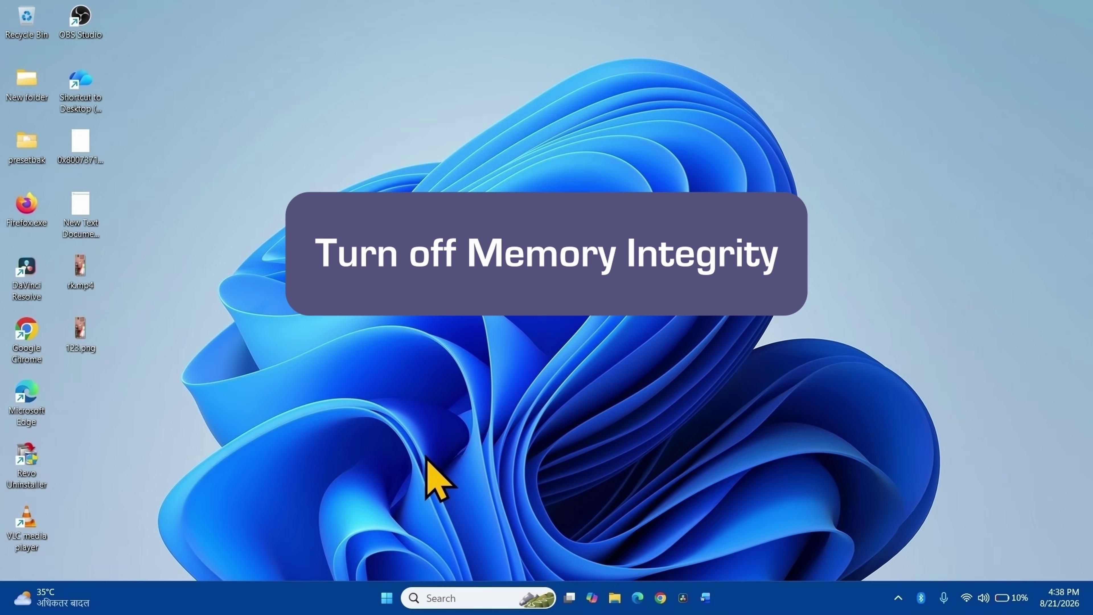
# - Check the Memory integrity setting in the Core isolation details of Windows Security's Device security, and close Windows Security and Settings
pyautogui.click(386, 603)
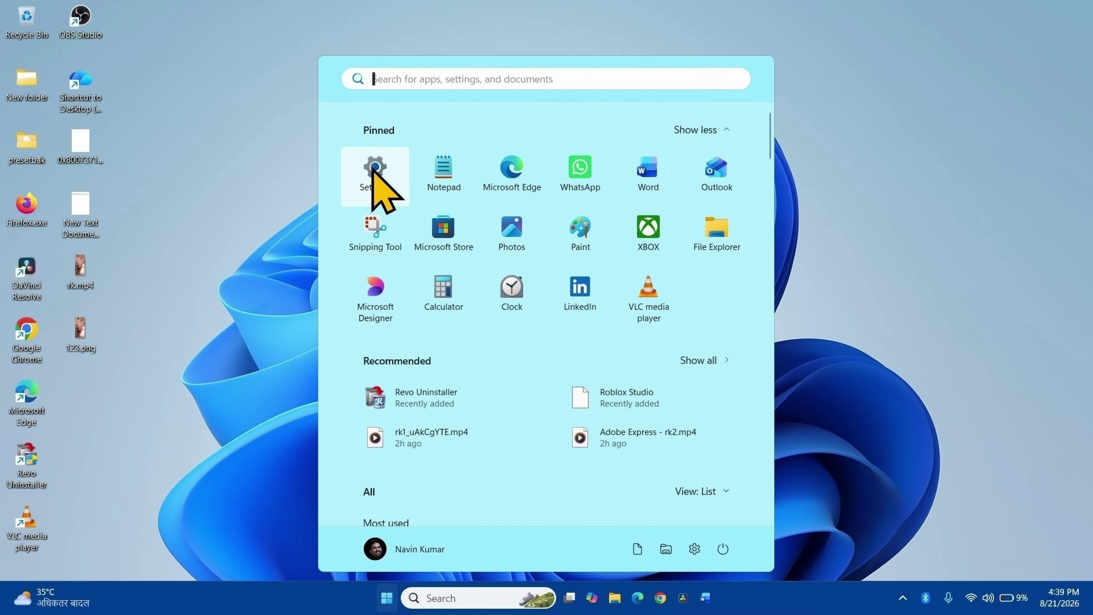
pyautogui.click(377, 172)
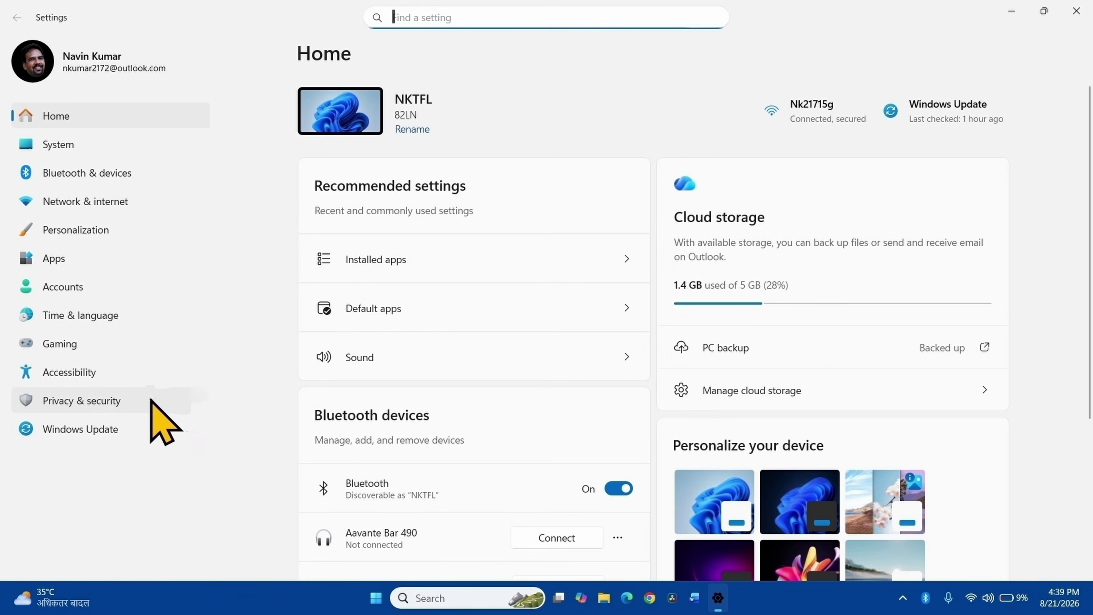
pyautogui.click(131, 408)
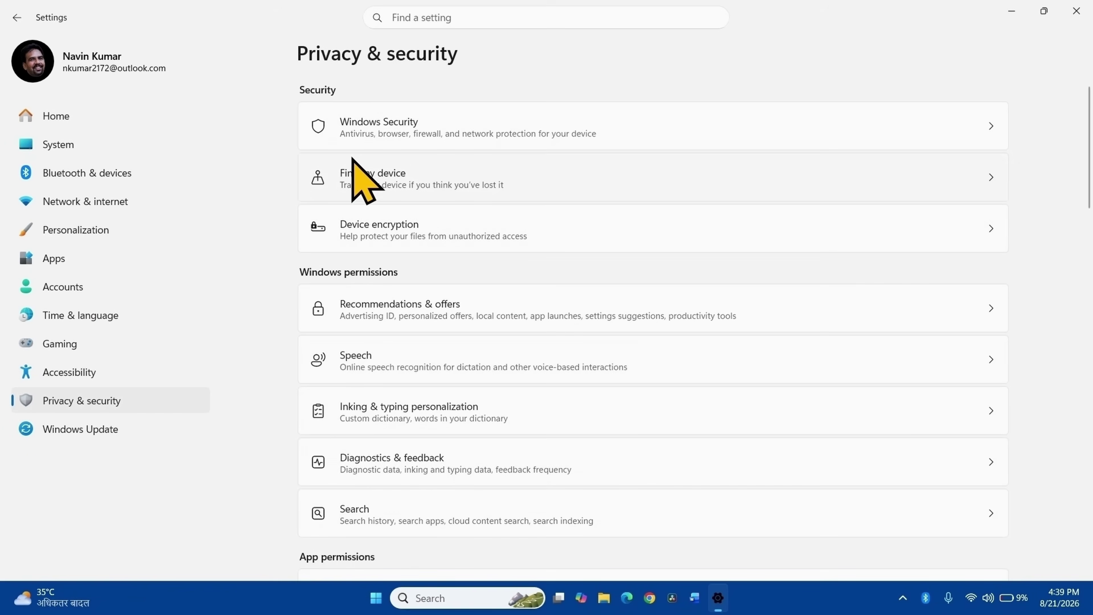
pyautogui.click(368, 133)
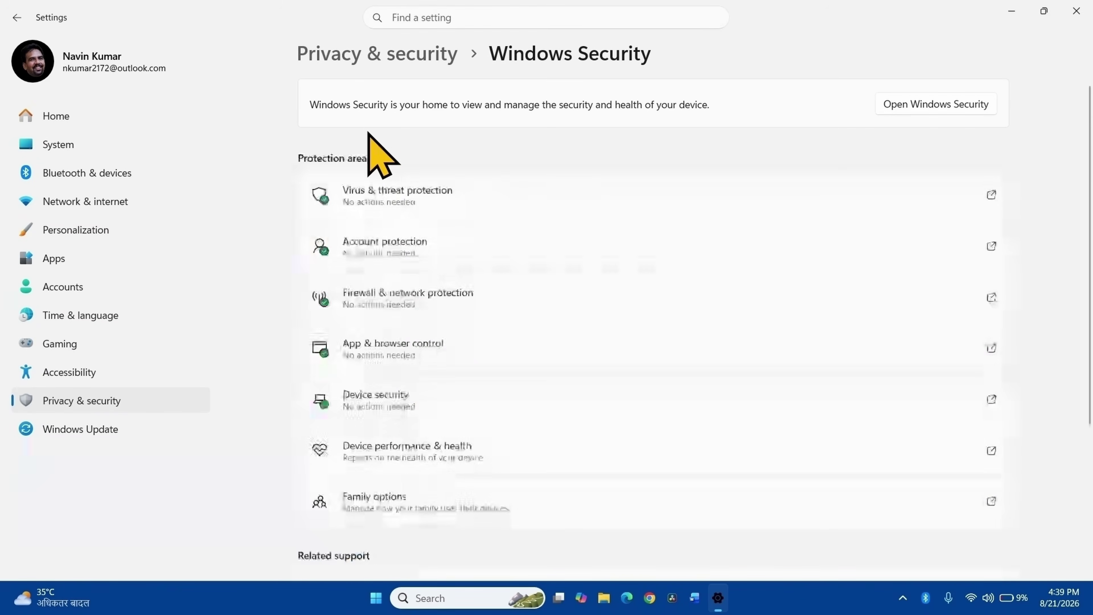
pyautogui.click(384, 406)
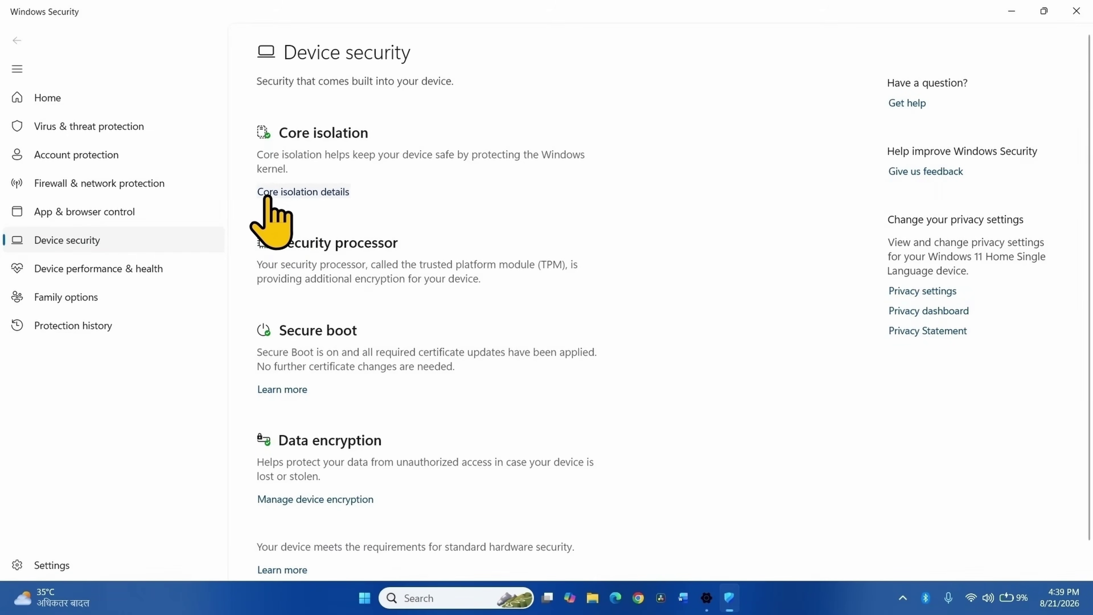
pyautogui.click(319, 191)
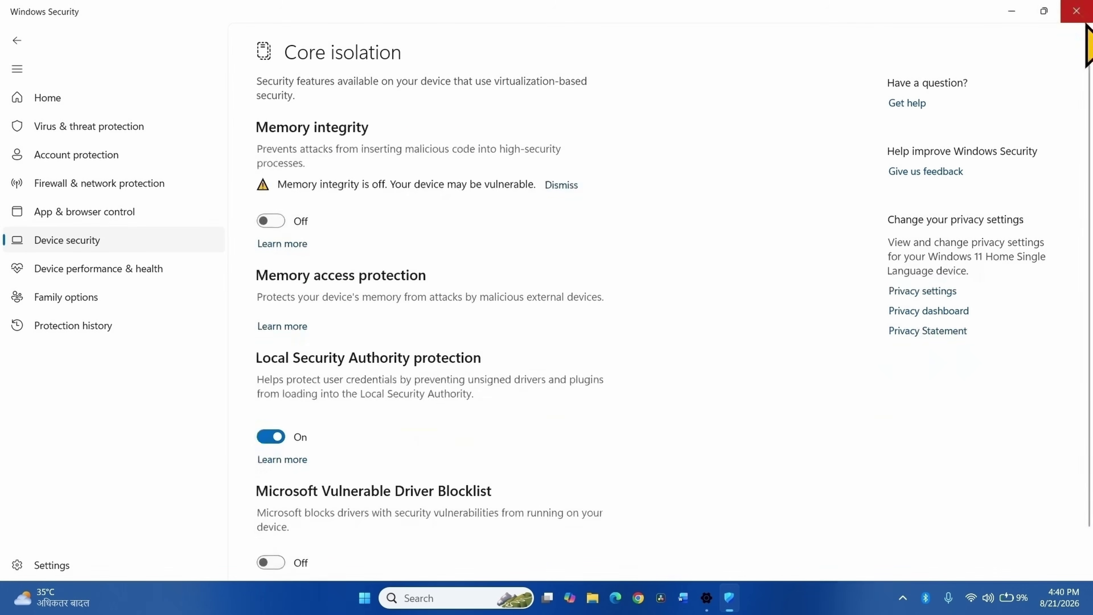
pyautogui.click(1076, 8)
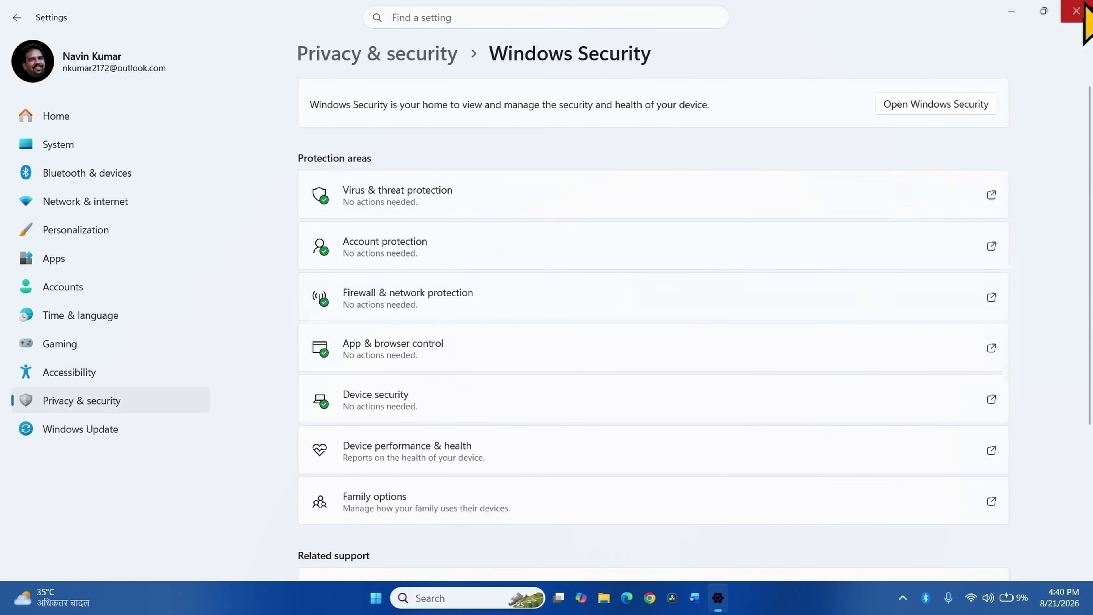
pyautogui.click(1077, 10)
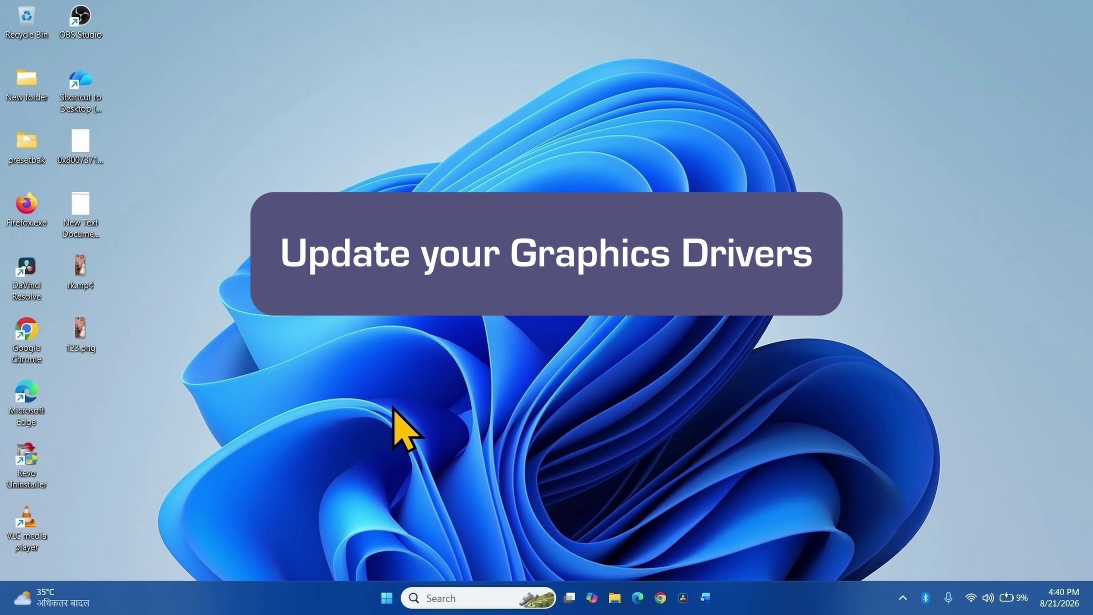
# - Open Device Manager in a maximized window and expand the Display adapters category
pyautogui.rightClick(387, 597)
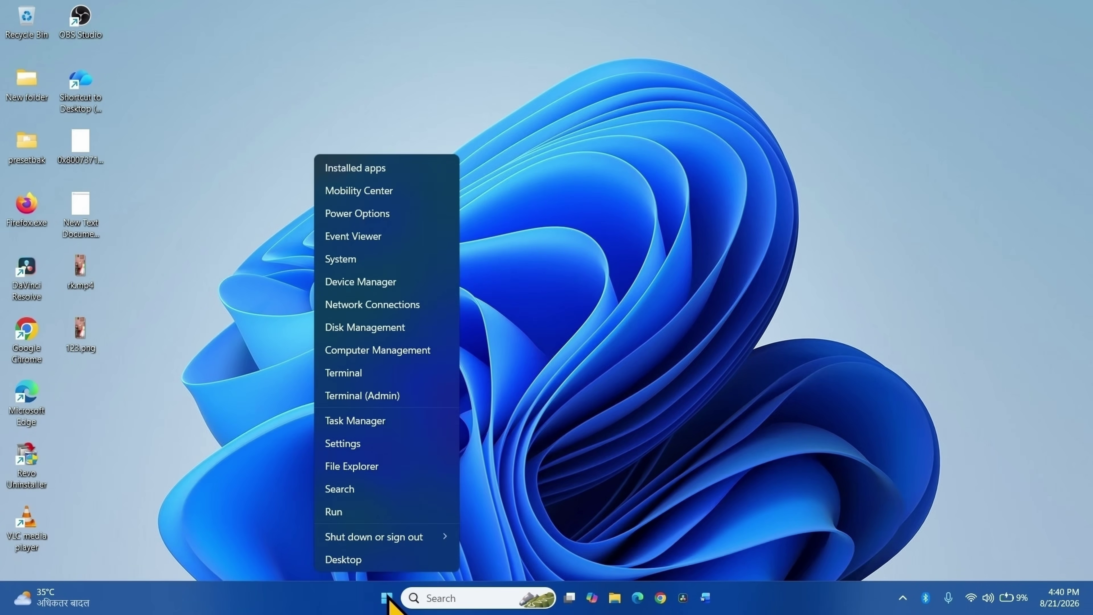
pyautogui.click(351, 279)
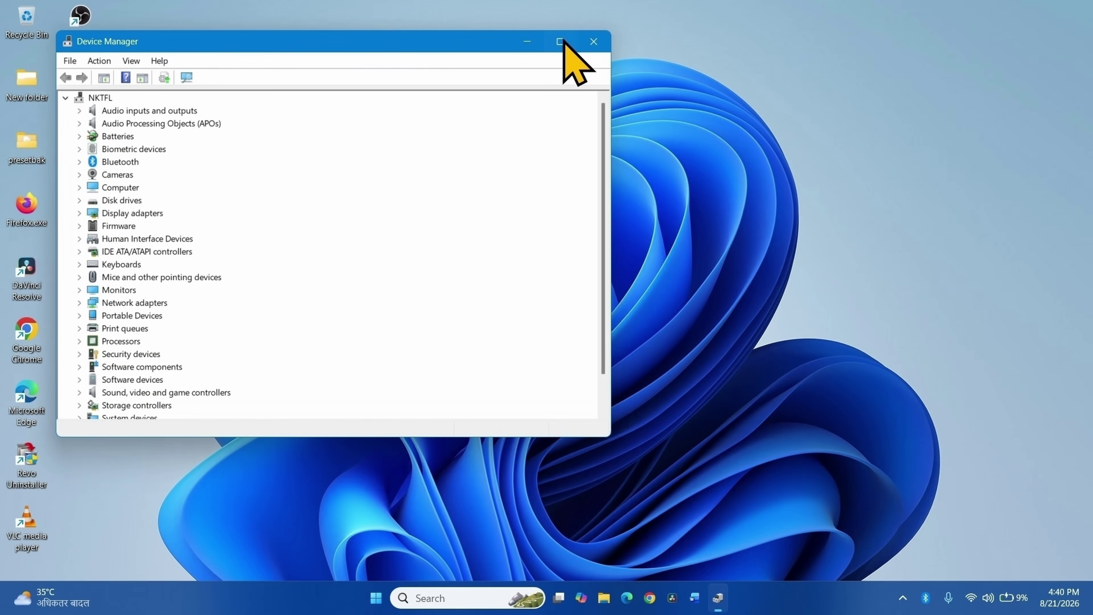
pyautogui.click(560, 41)
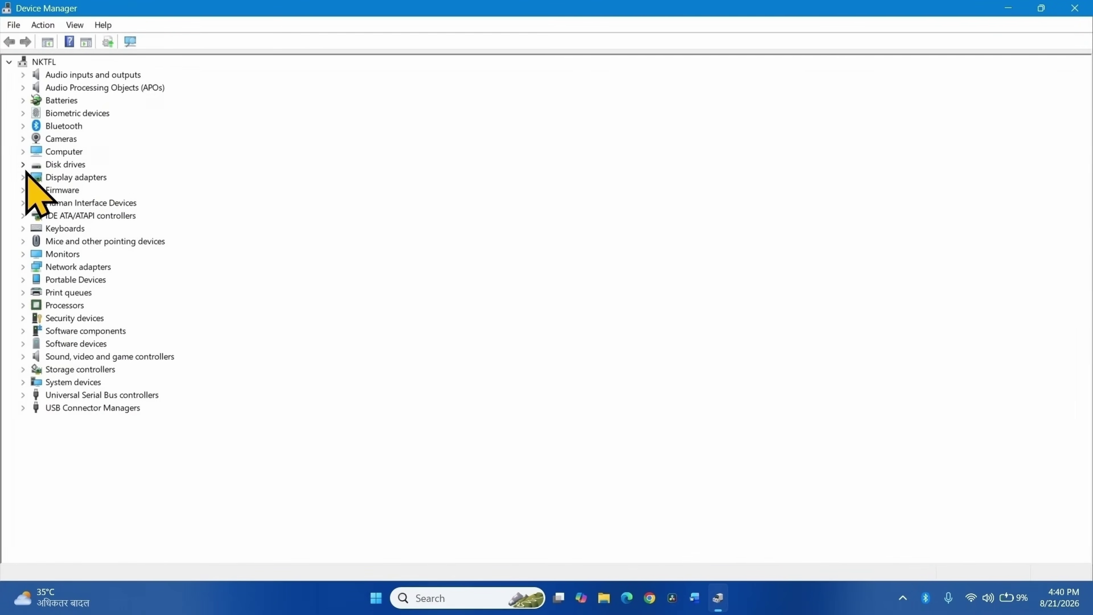
pyautogui.click(66, 178)
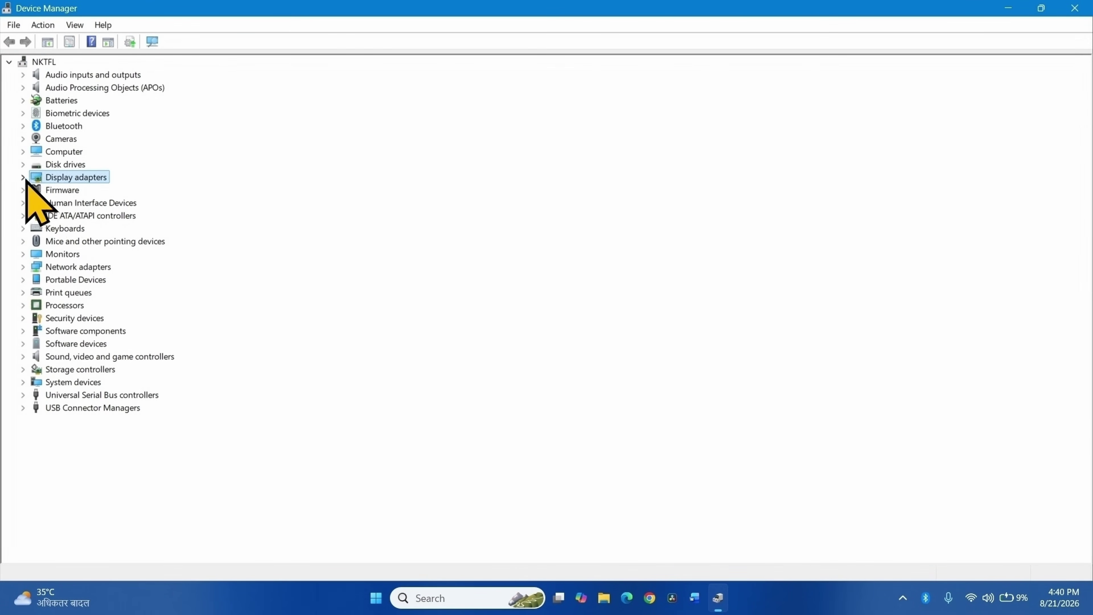
pyautogui.click(23, 178)
# - Update the driver of AMD Radeon(TM) Graphics by searching automatically for drivers, and close the update wizard
pyautogui.click(74, 190)
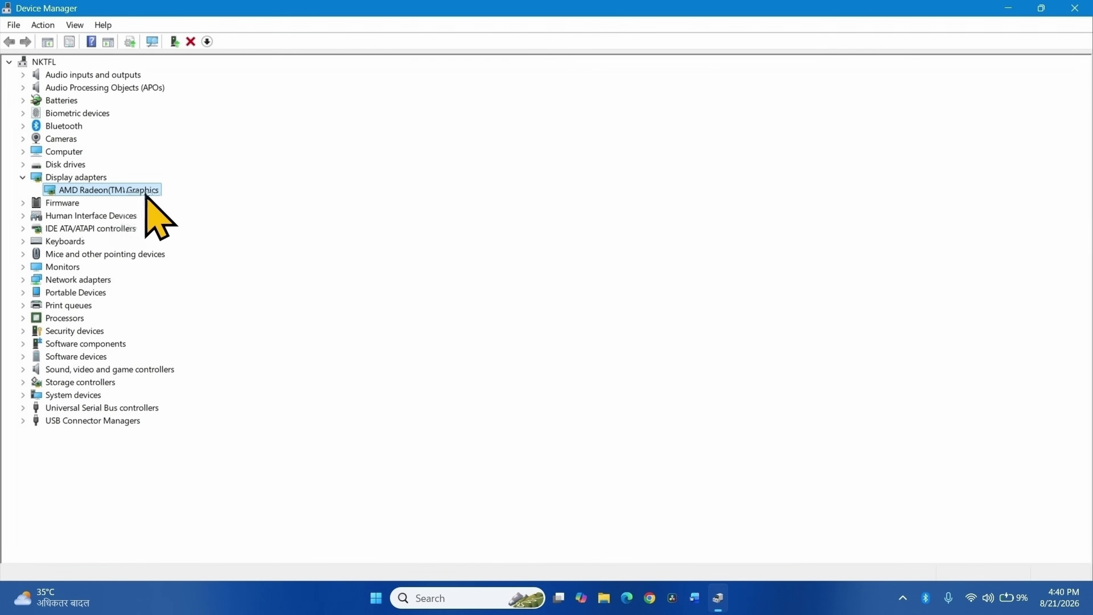
pyautogui.rightClick(93, 191)
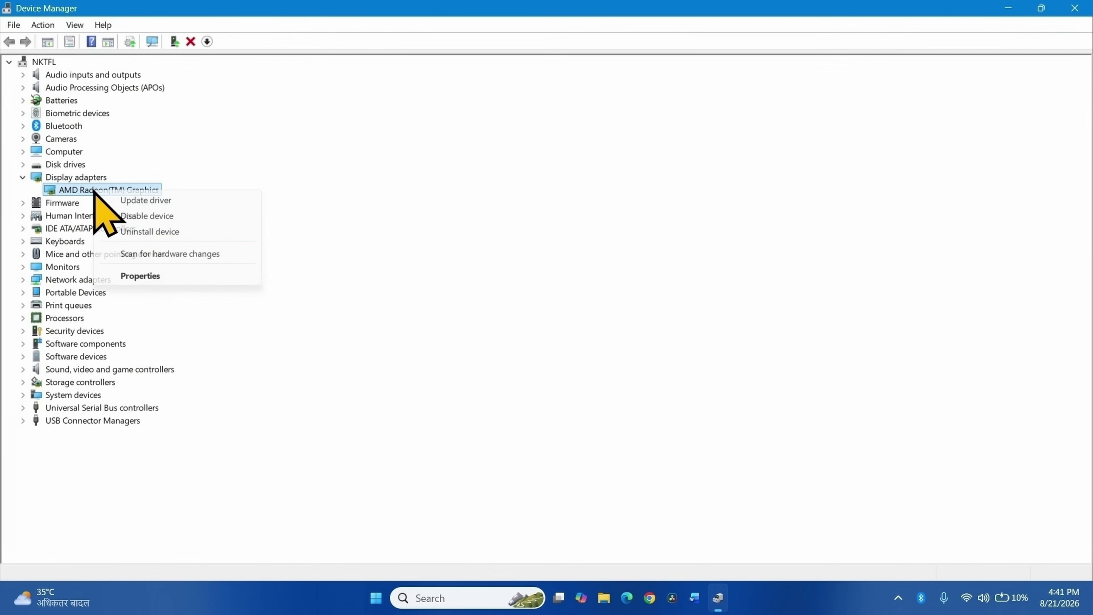
pyautogui.click(150, 202)
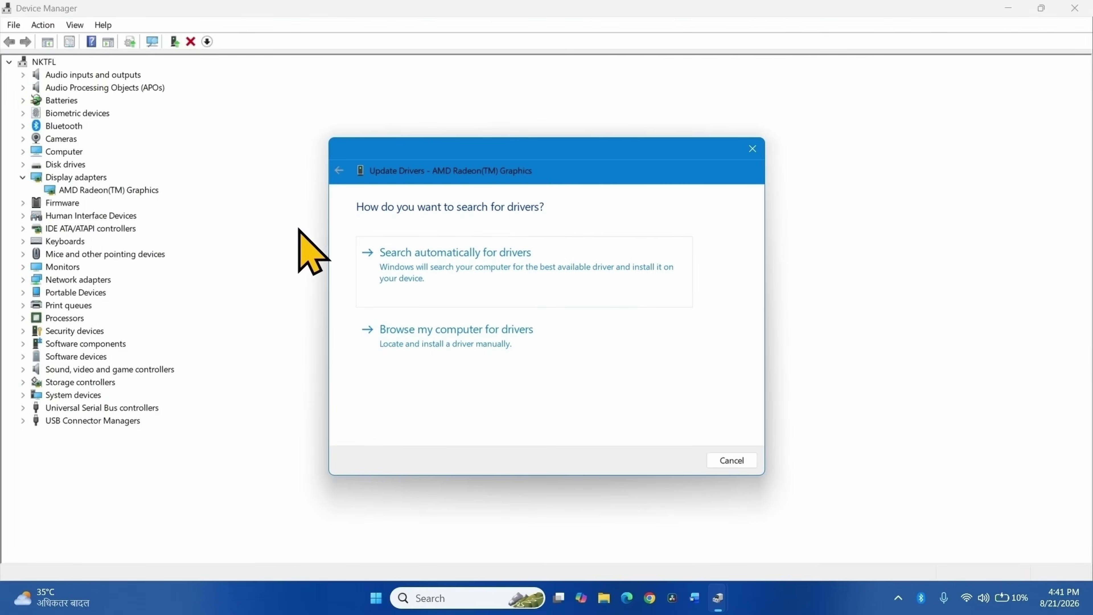
pyautogui.click(402, 269)
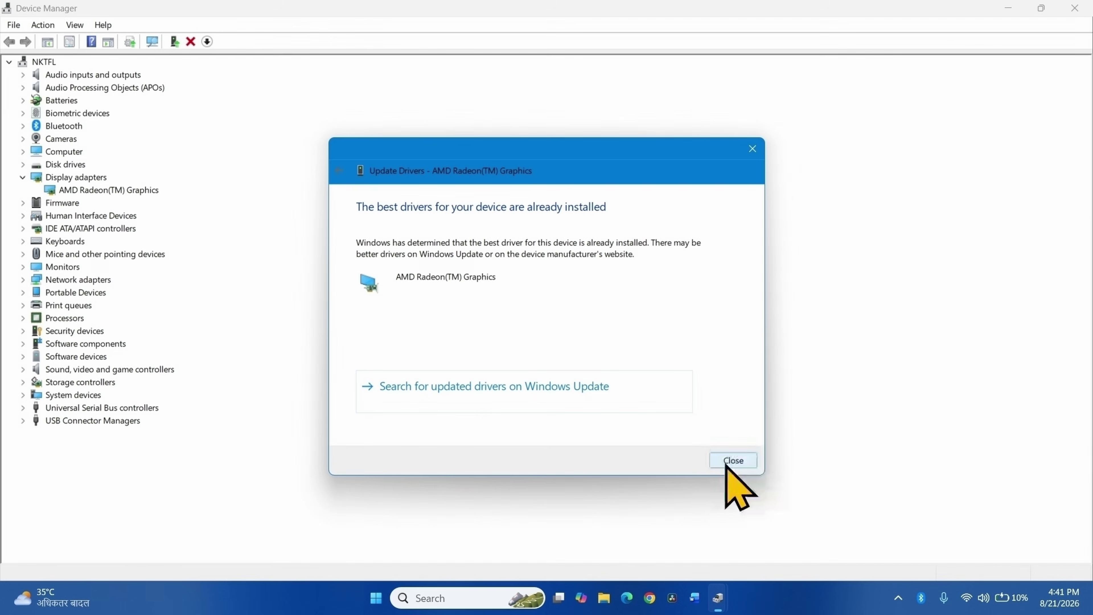
pyautogui.click(733, 460)
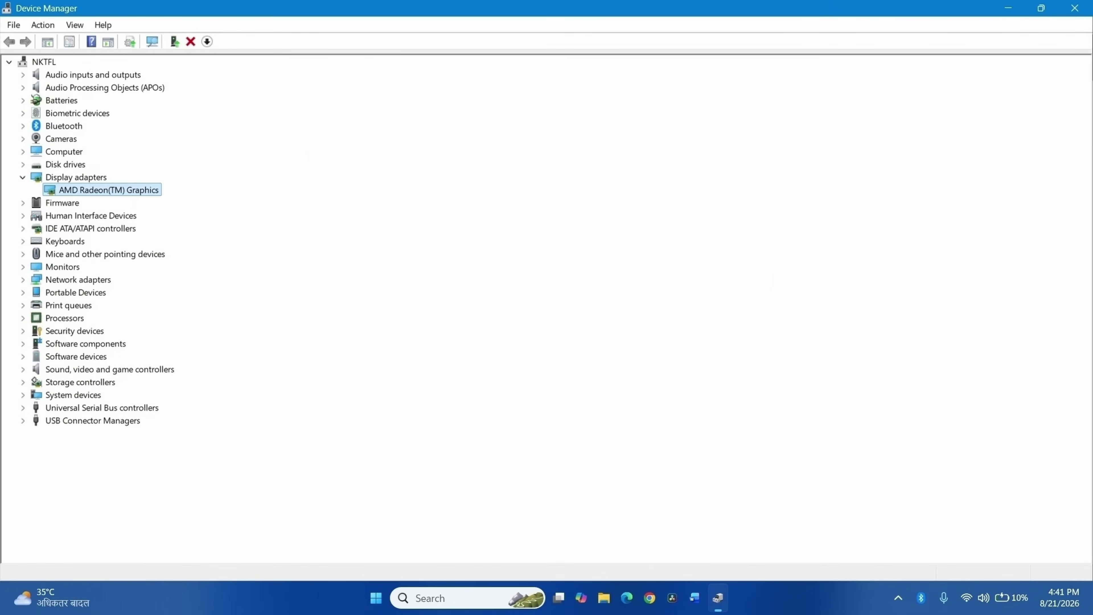
# - Close Device Manager and look at the computer's power options
pyautogui.click(1085, 7)
pyautogui.click(386, 597)
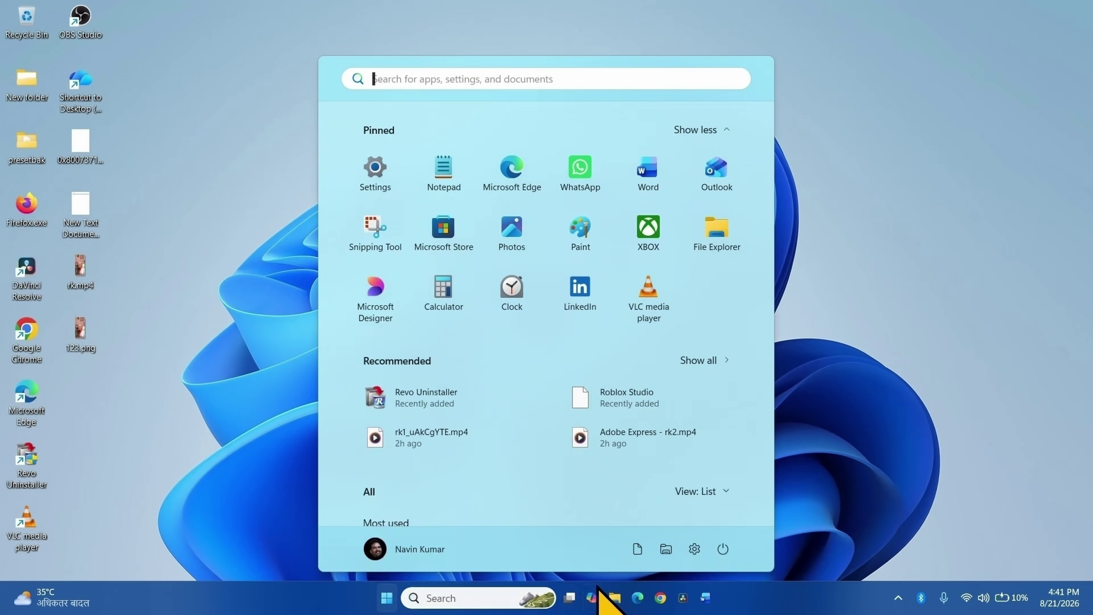
pyautogui.click(723, 549)
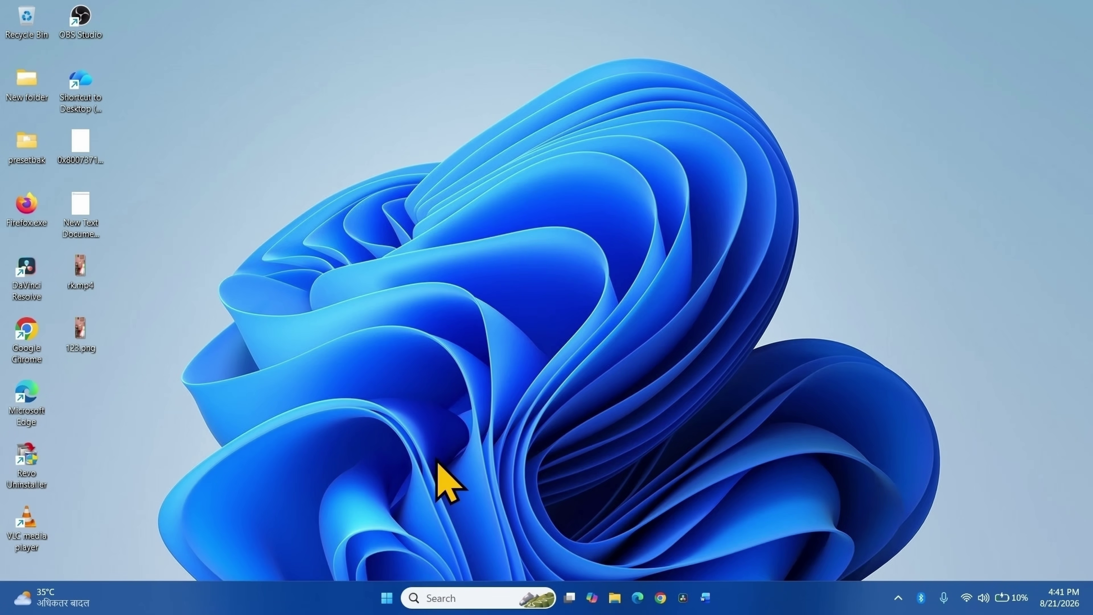
# - Search the installed apps in Settings for "ryzen", and clear the search to show the full app list again
pyautogui.rightClick(383, 595)
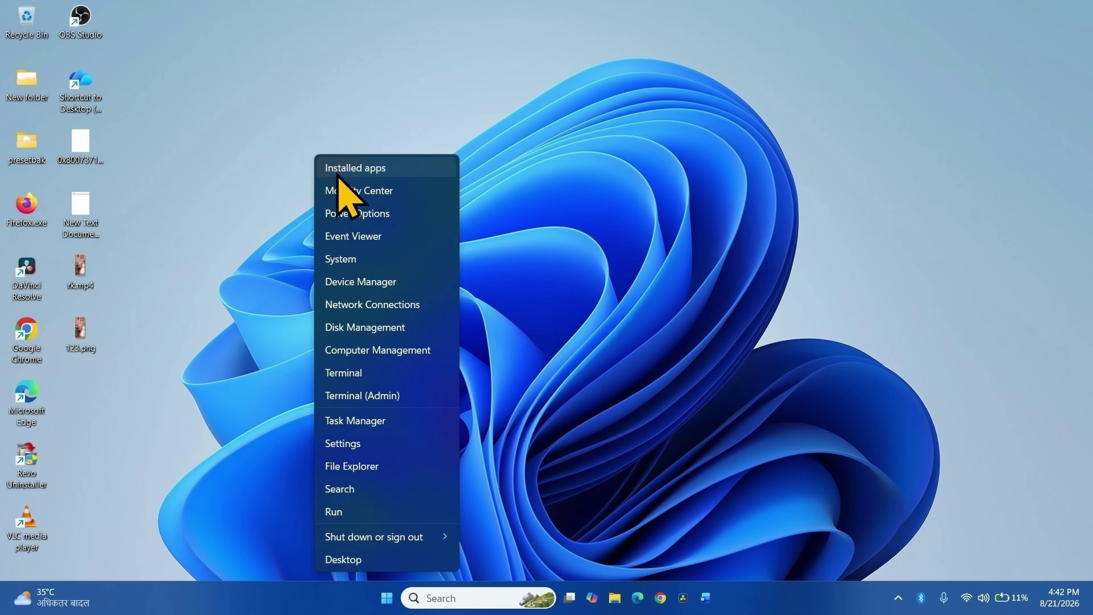
pyautogui.click(338, 173)
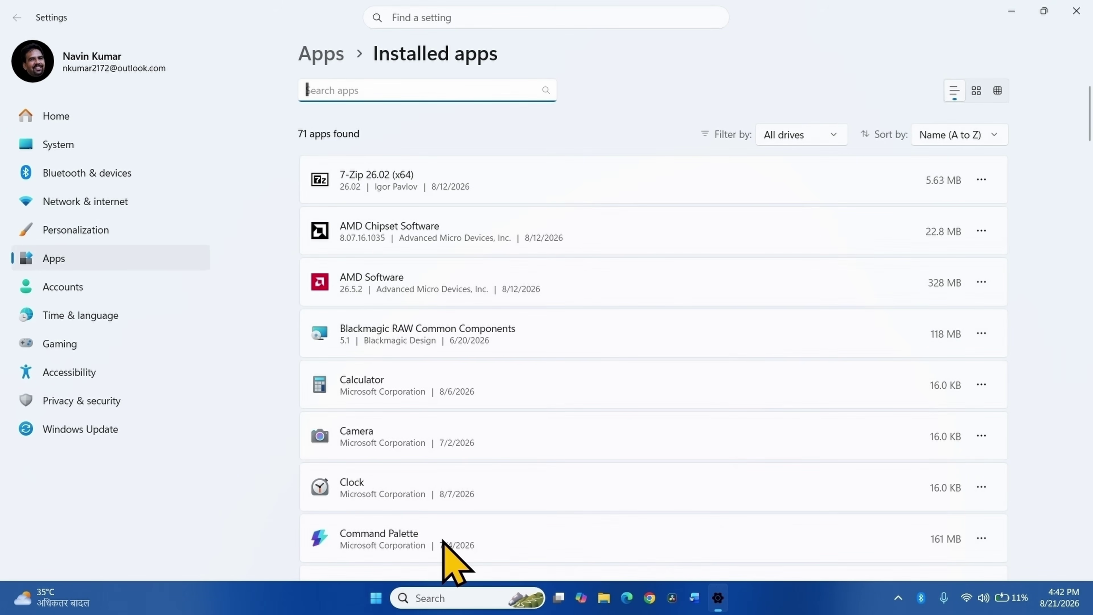
pyautogui.write('ryzen')
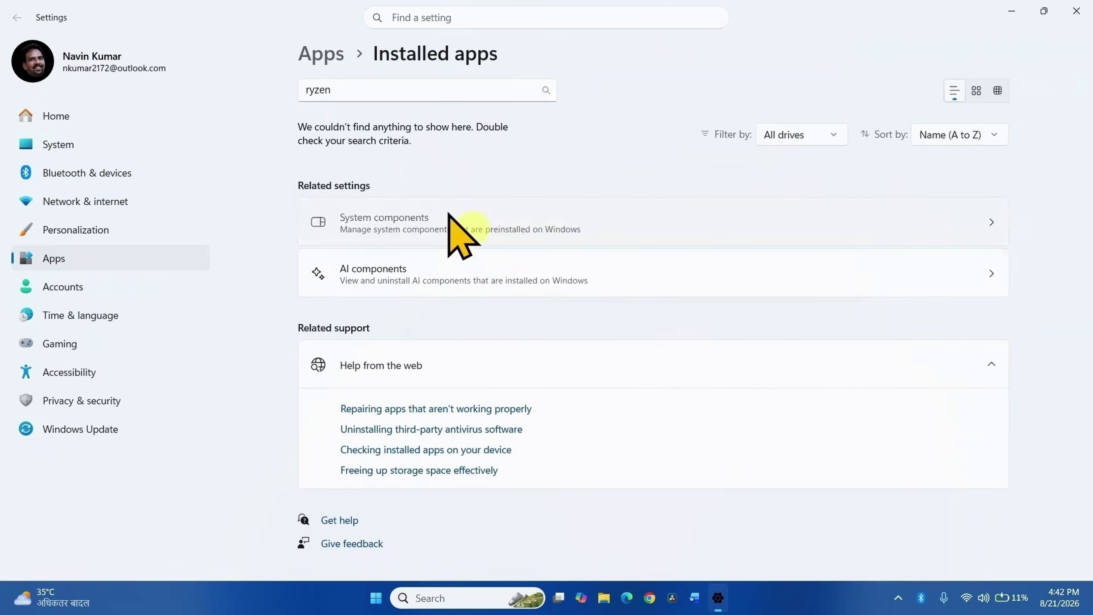
pyautogui.click(453, 230)
pyautogui.click(434, 220)
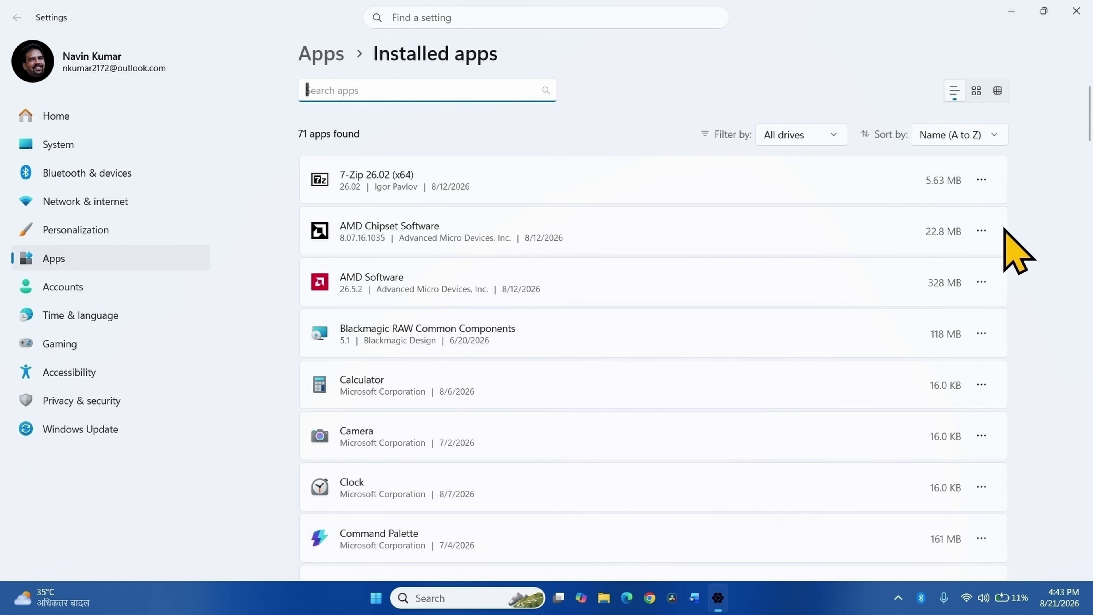
# - Start uninstalling AMD Chipset Software from the installed apps list, and return to the desktop
pyautogui.click(982, 231)
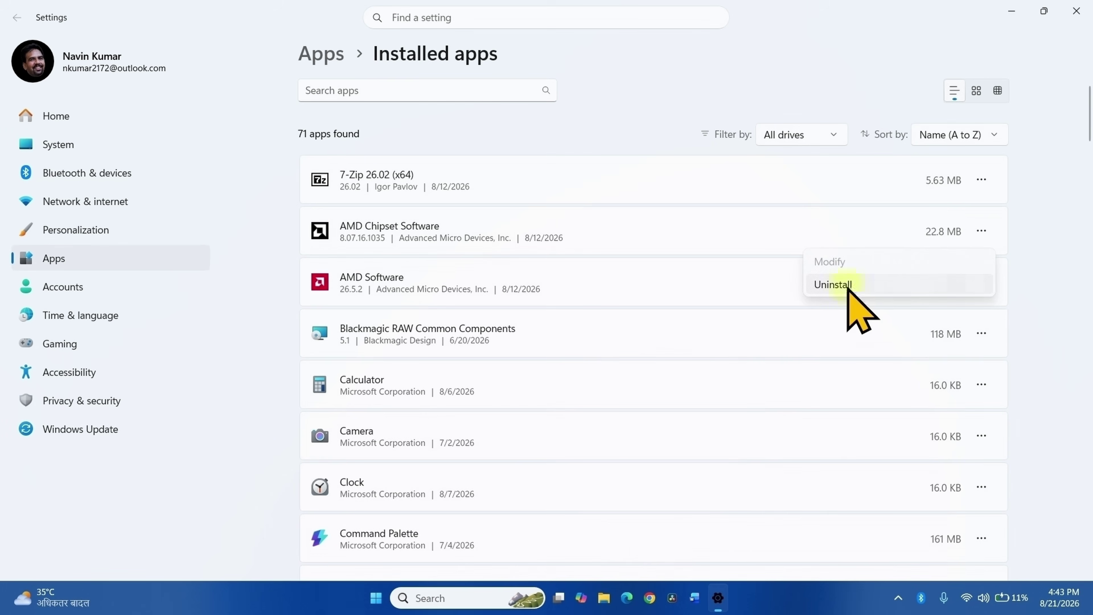
pyautogui.click(846, 285)
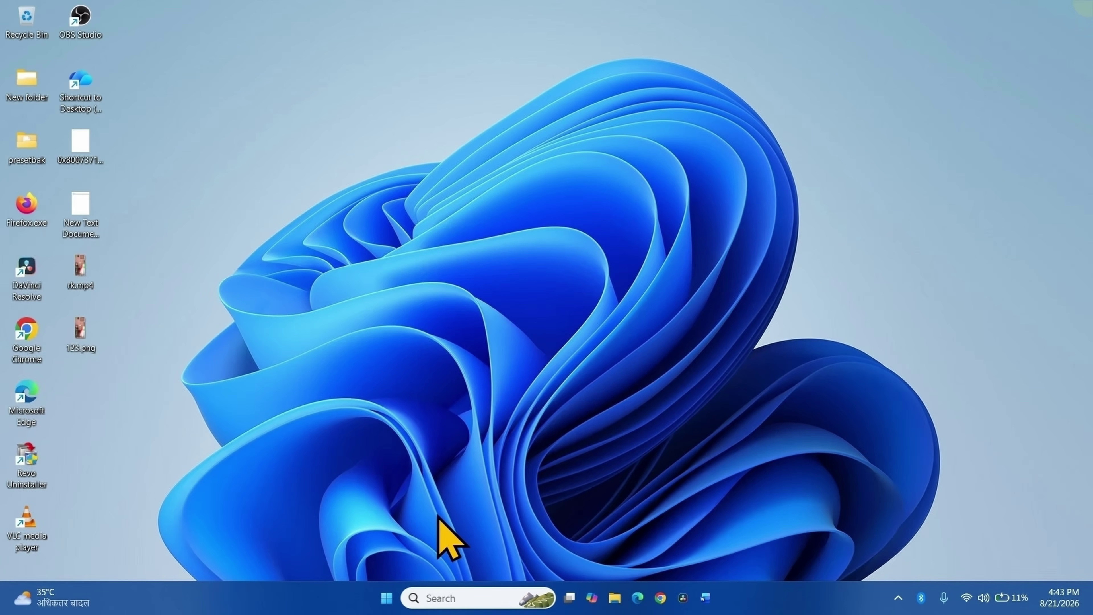
pyautogui.click(387, 597)
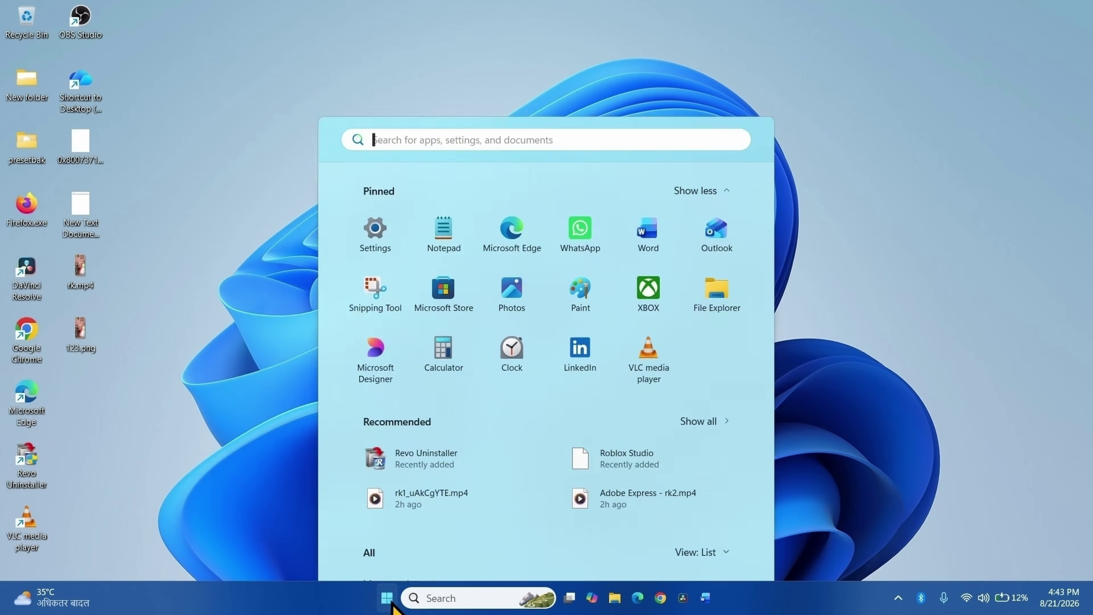
pyautogui.press('Escape')
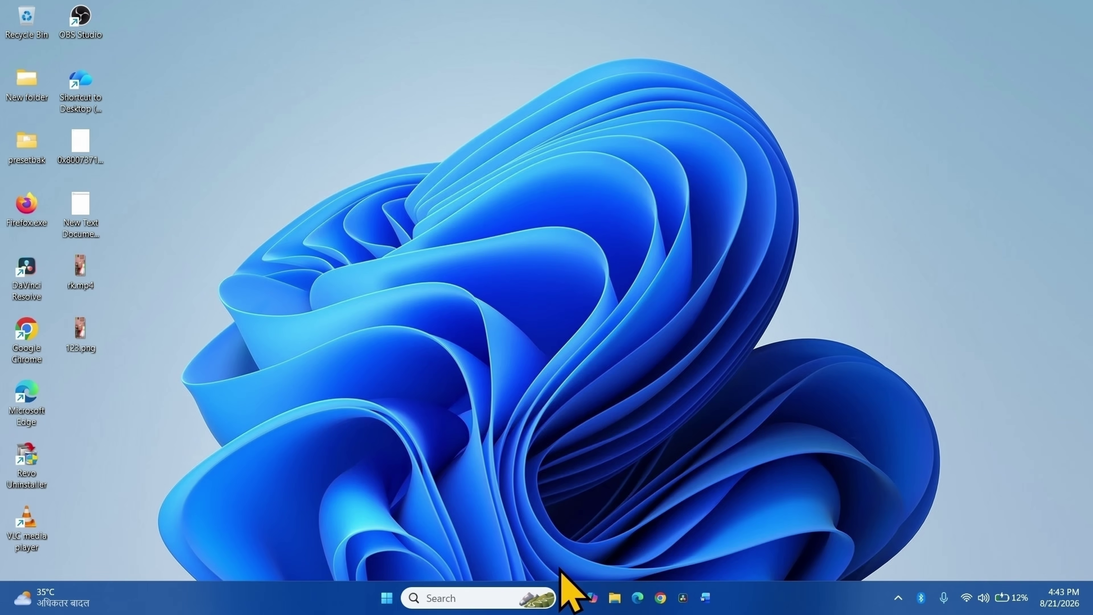
# - Switch to a maximized Google Chrome window and search the web for "ryzen master"
pyautogui.click(662, 599)
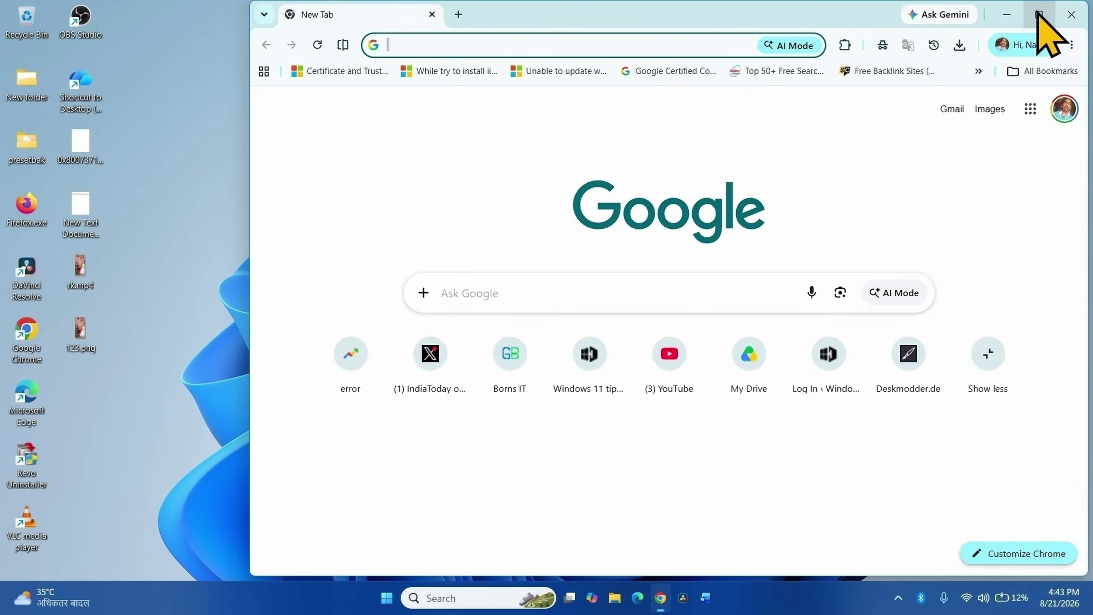
pyautogui.click(1038, 14)
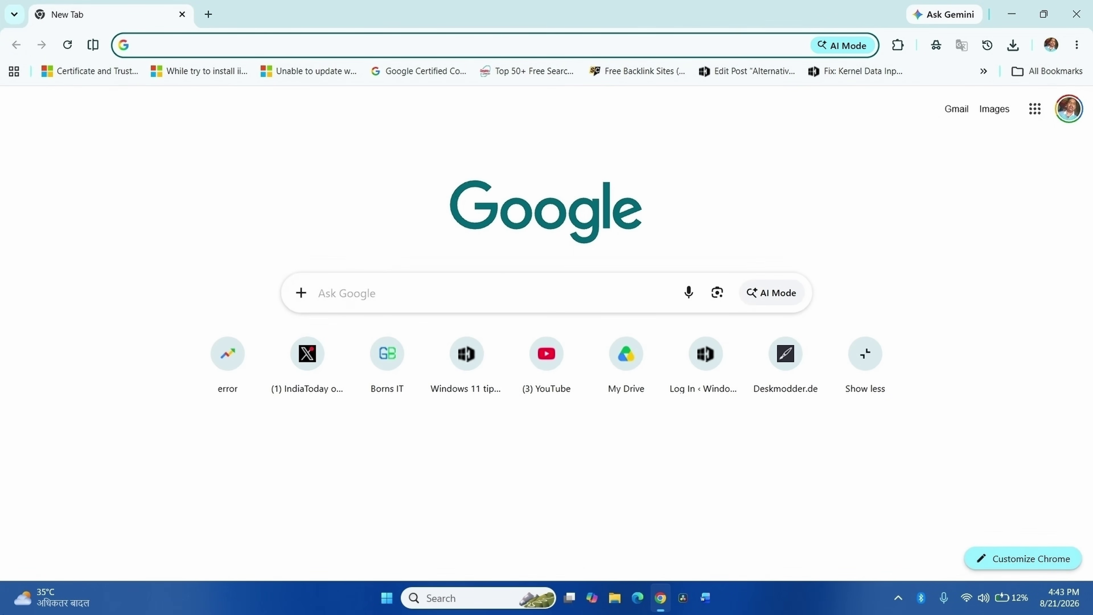
pyautogui.write('ryzen mas')
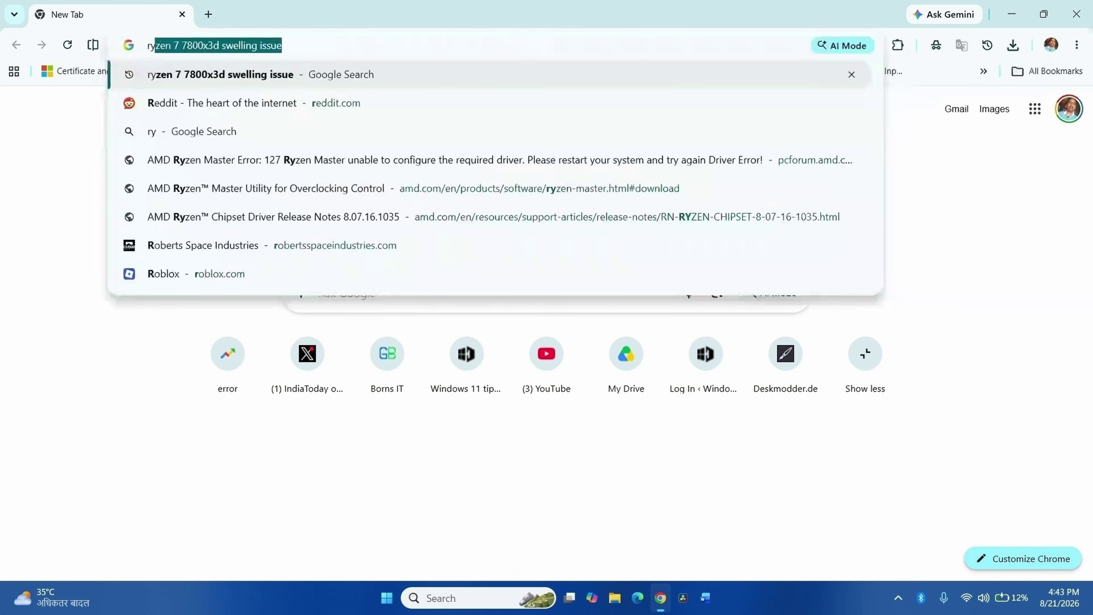
pyautogui.write('ter')
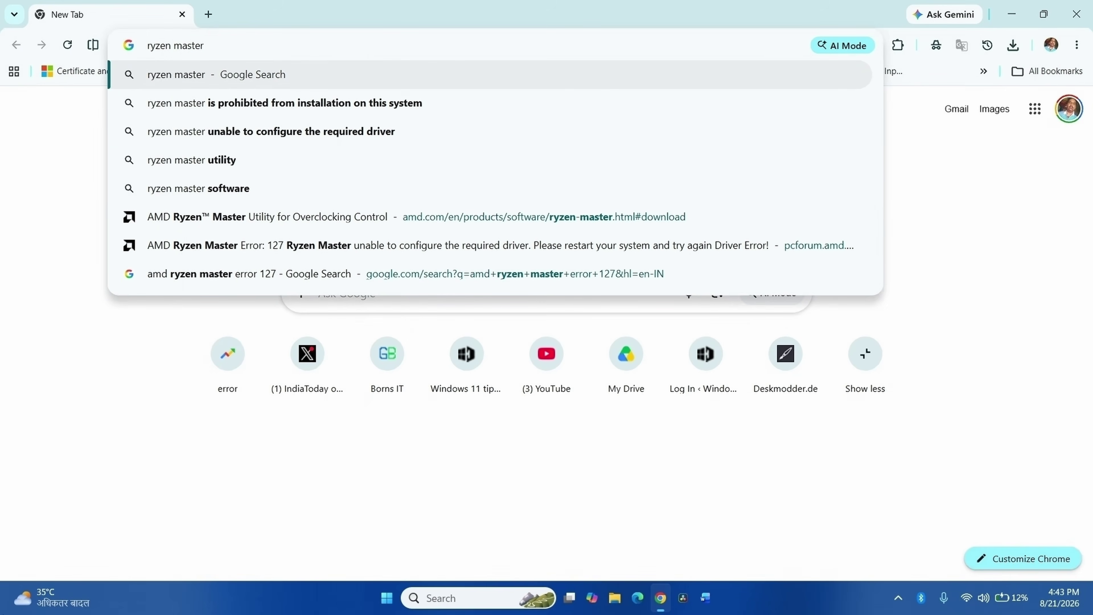
pyautogui.press('Return')
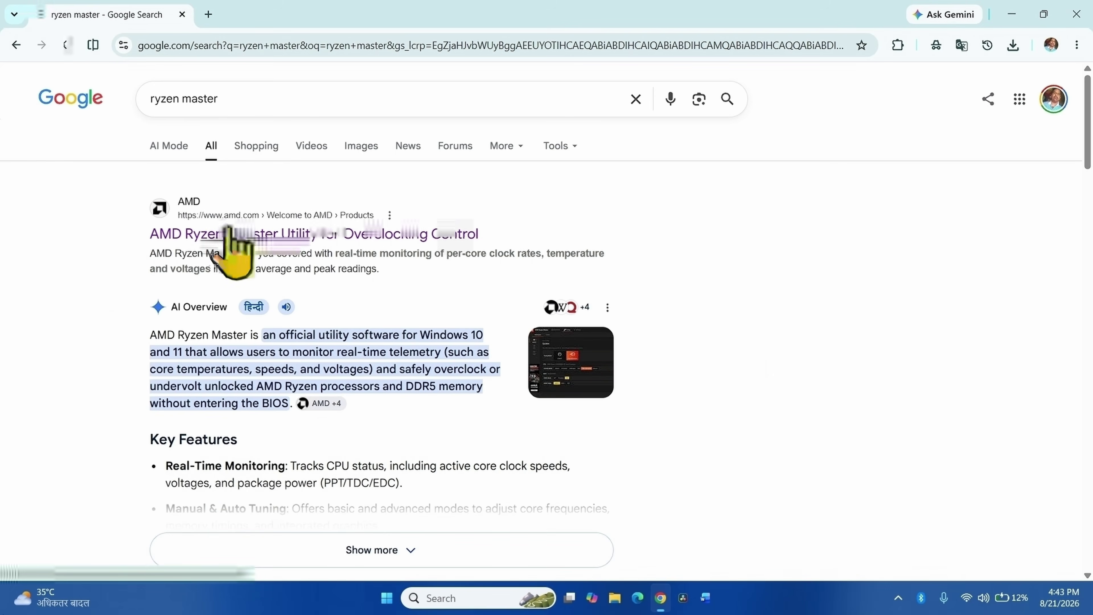
# - Download AMD Ryzen Master for Ryzen 5000 Series processors and later from the official AMD page, and launch the installer
pyautogui.click(238, 236)
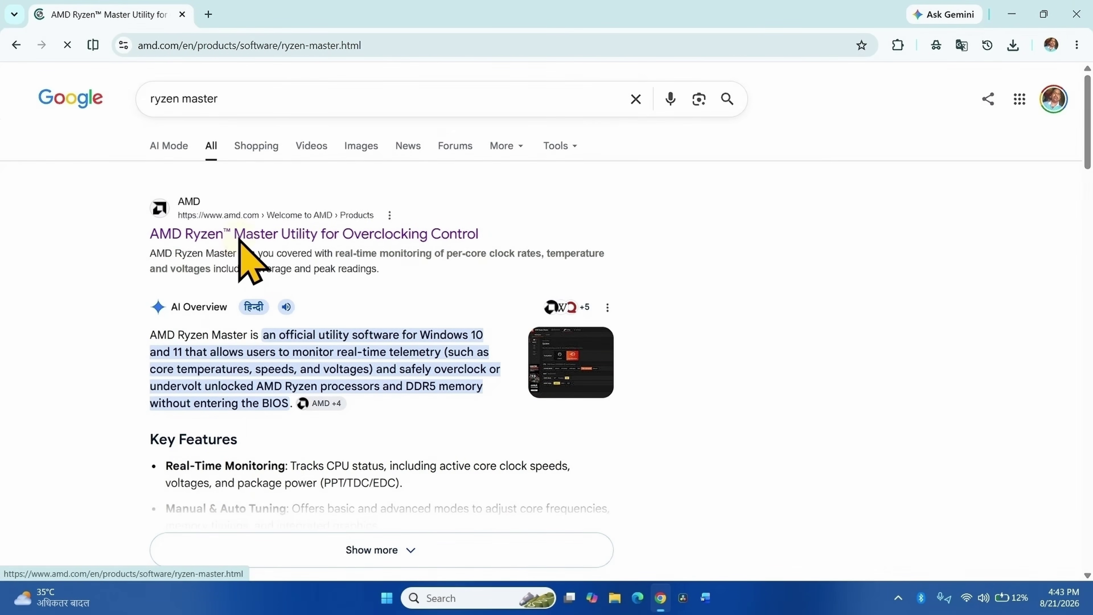
pyautogui.click(614, 425)
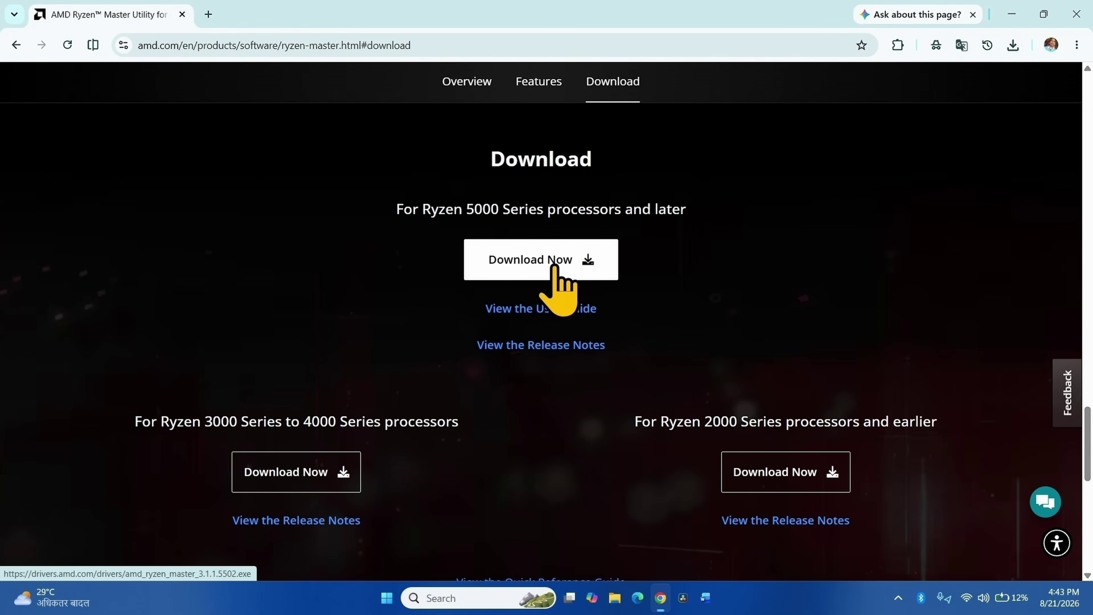
pyautogui.click(555, 265)
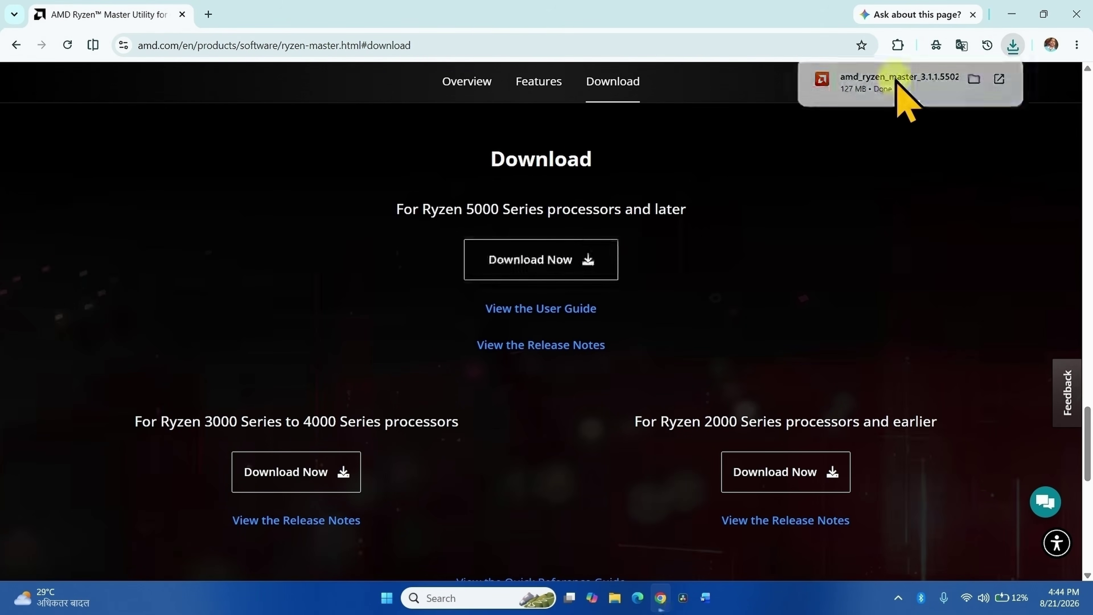
pyautogui.doubleClick(992, 13)
pyautogui.click(998, 34)
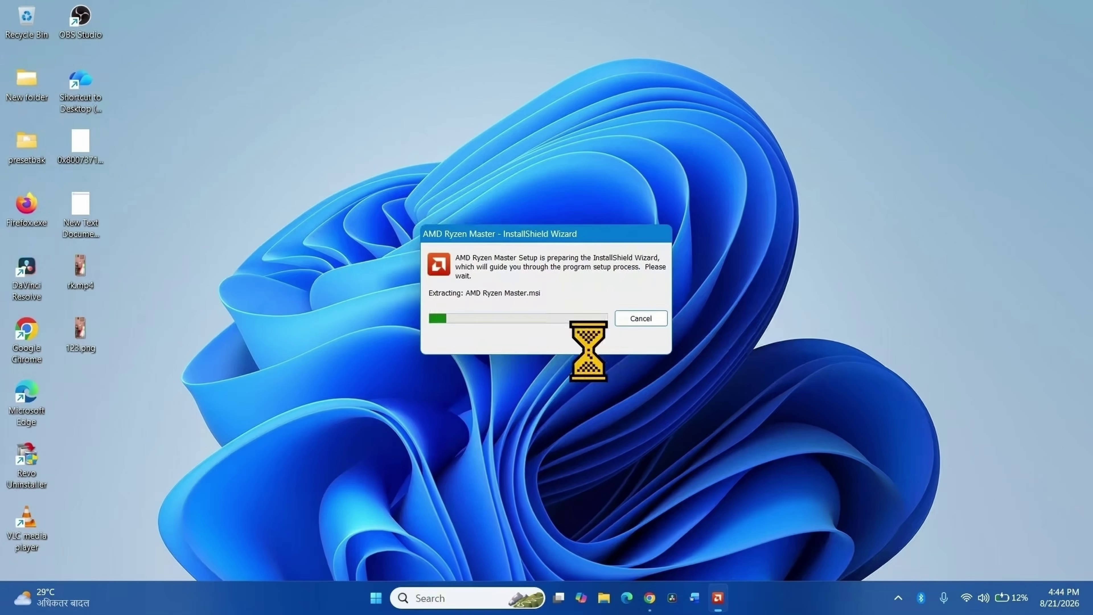